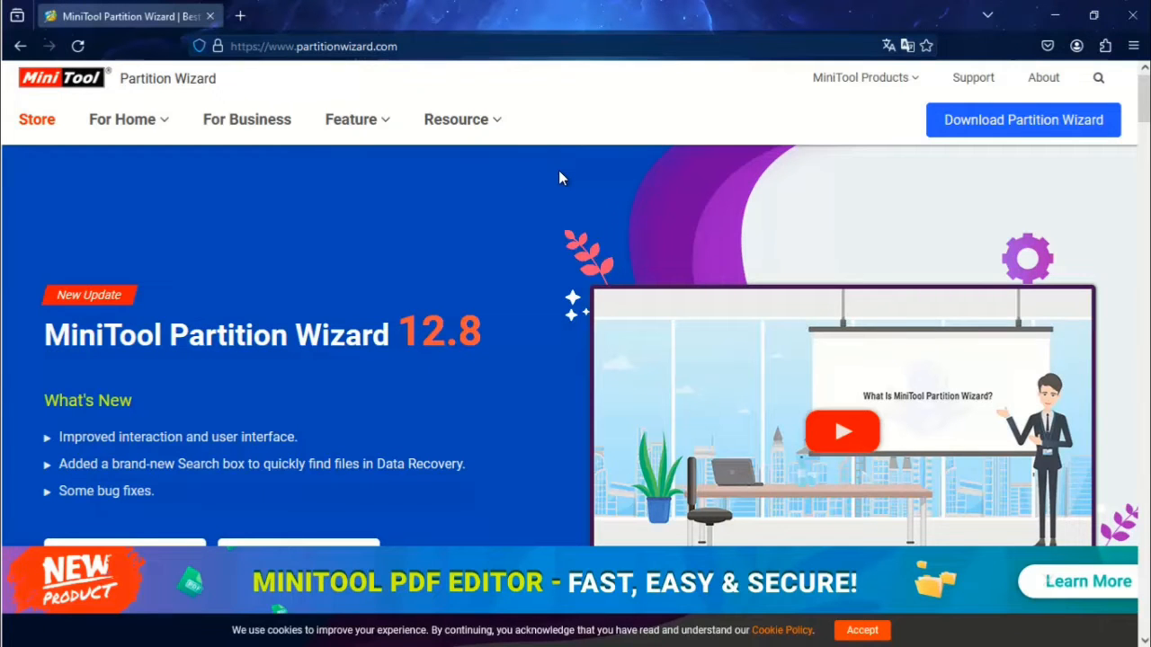
# Download the Free Edition of MiniTool Partition Wizard from the partitionwizard.com website.
pyautogui.moveTo(943, 142)
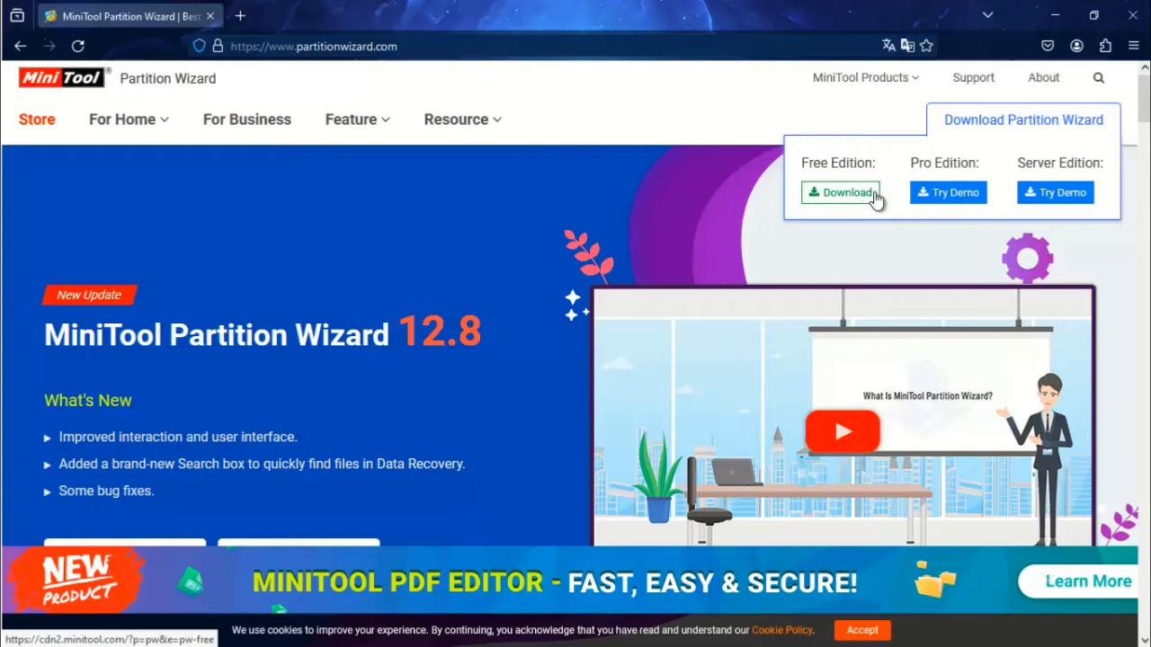
pyautogui.click(829, 194)
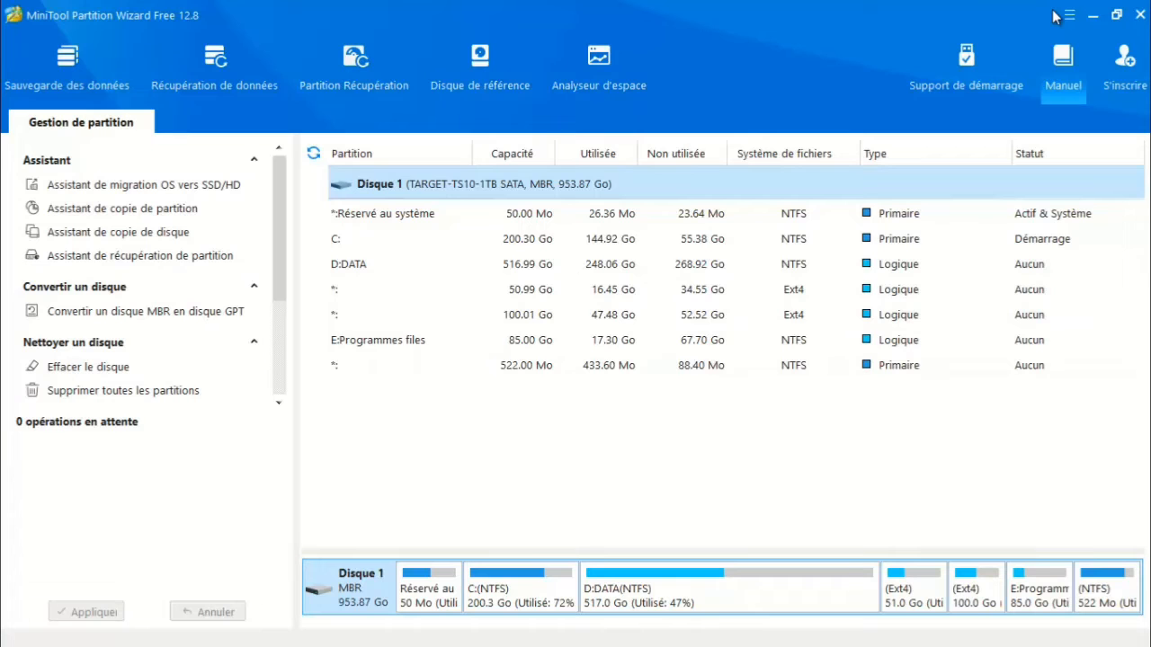
# Switch to File Explorer and examine the drives listed under Ce PC, then minimize it.
pyautogui.click(1093, 15)
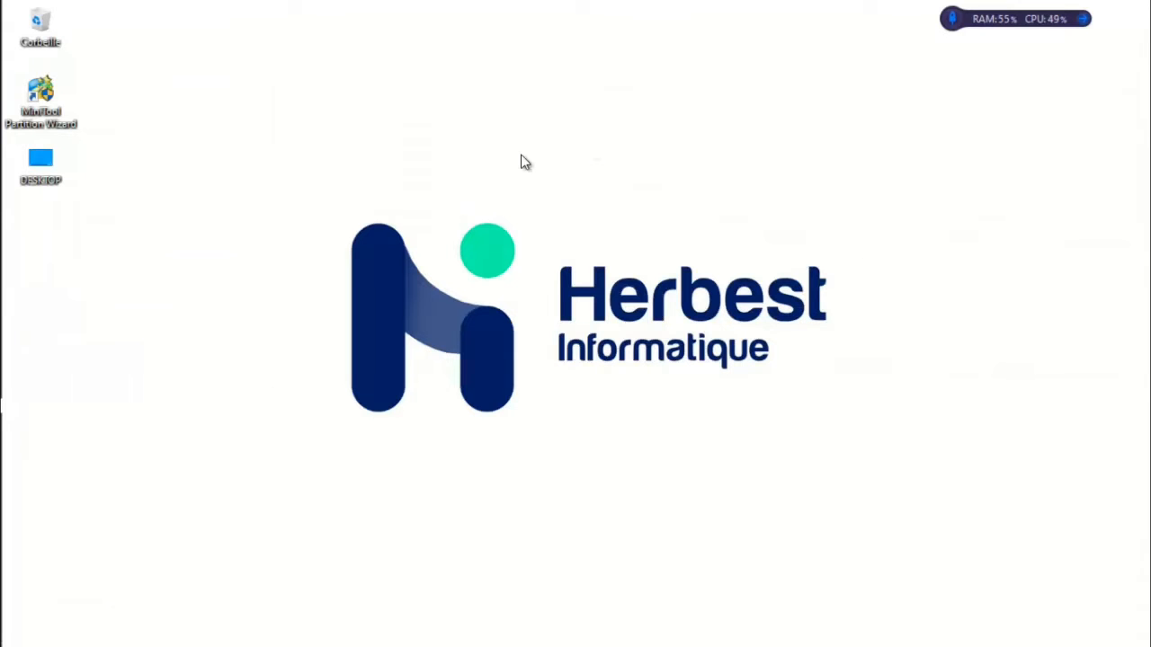
pyautogui.press('super+e')
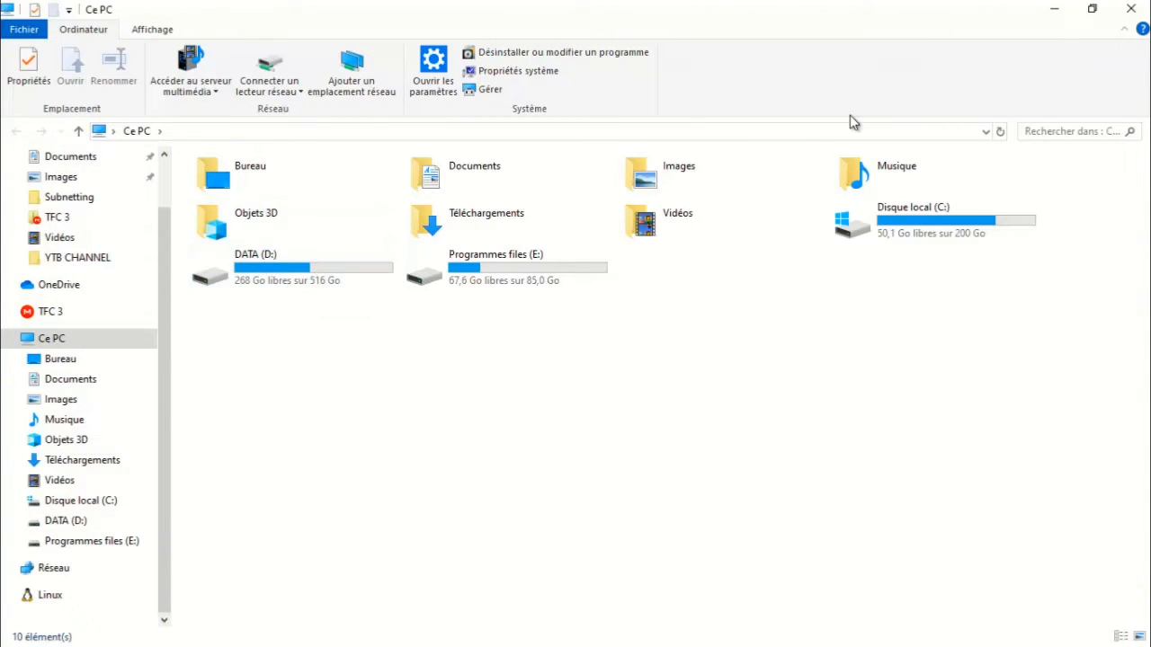
pyautogui.click(1054, 8)
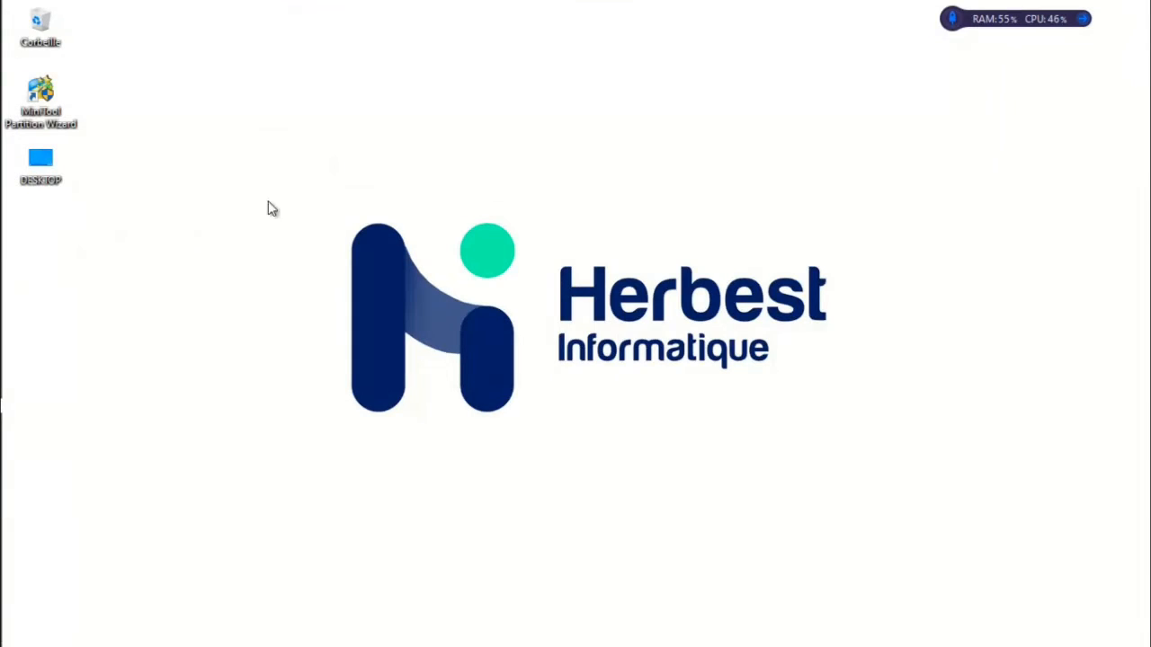
# Switch to MiniTool Partition Wizard, select the D:DATA partition and look through the partition operations on offer.
pyautogui.moveTo(7, 228)
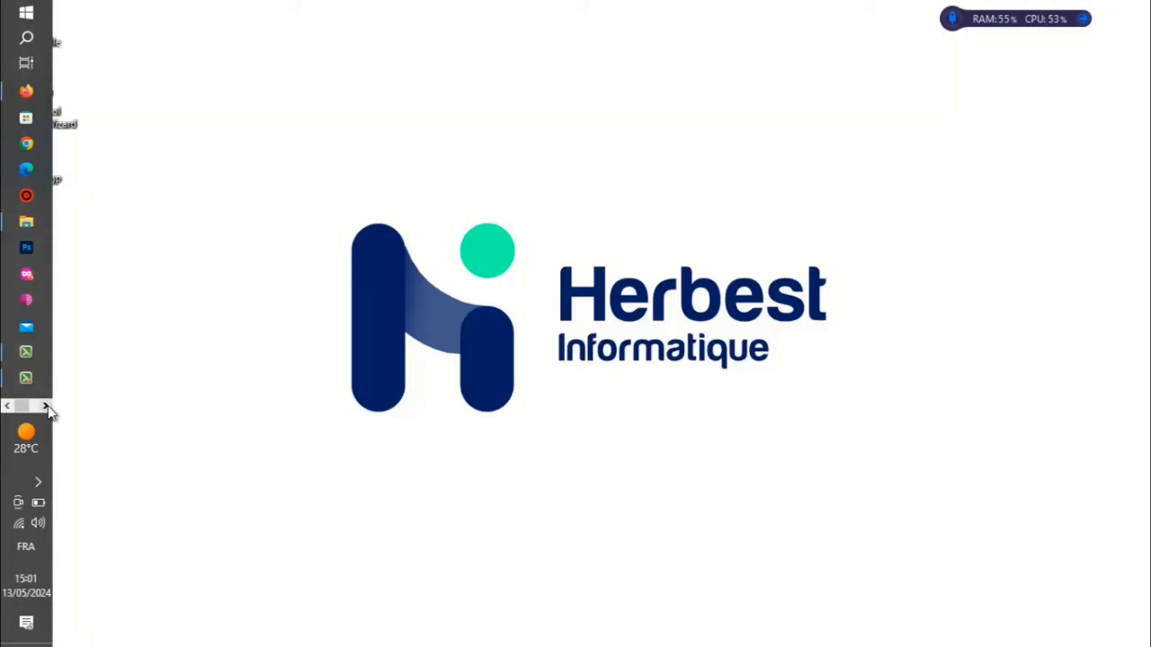
pyautogui.click(34, 107)
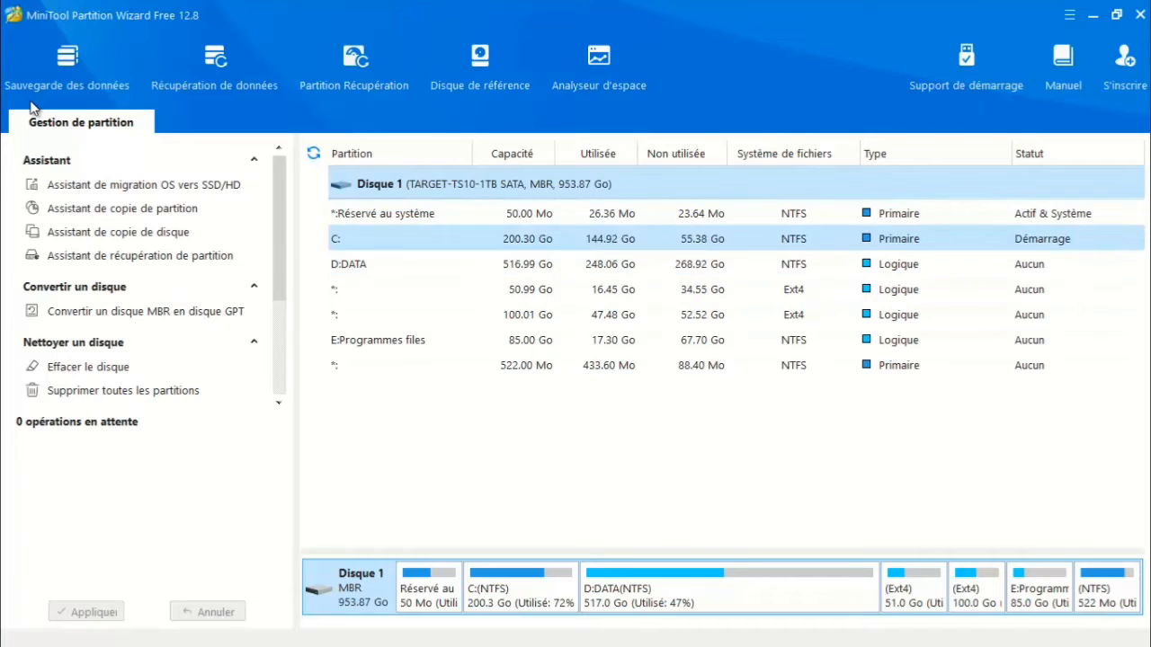
pyautogui.click(504, 264)
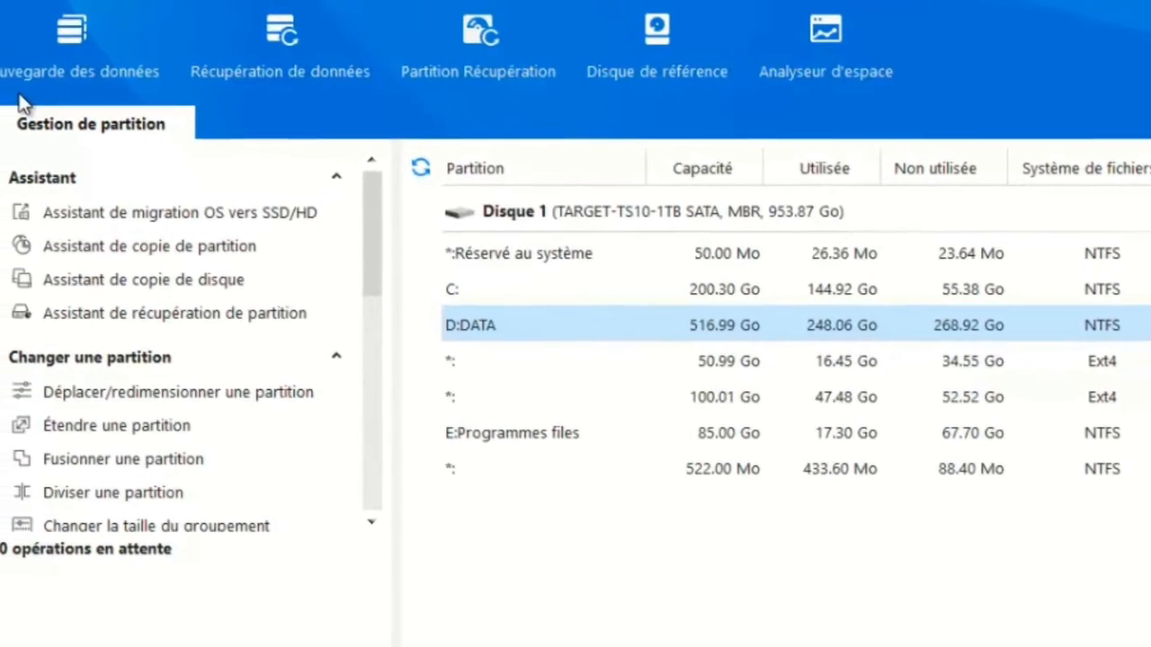
pyautogui.moveTo(372, 234); pyautogui.dragTo(410, 236)
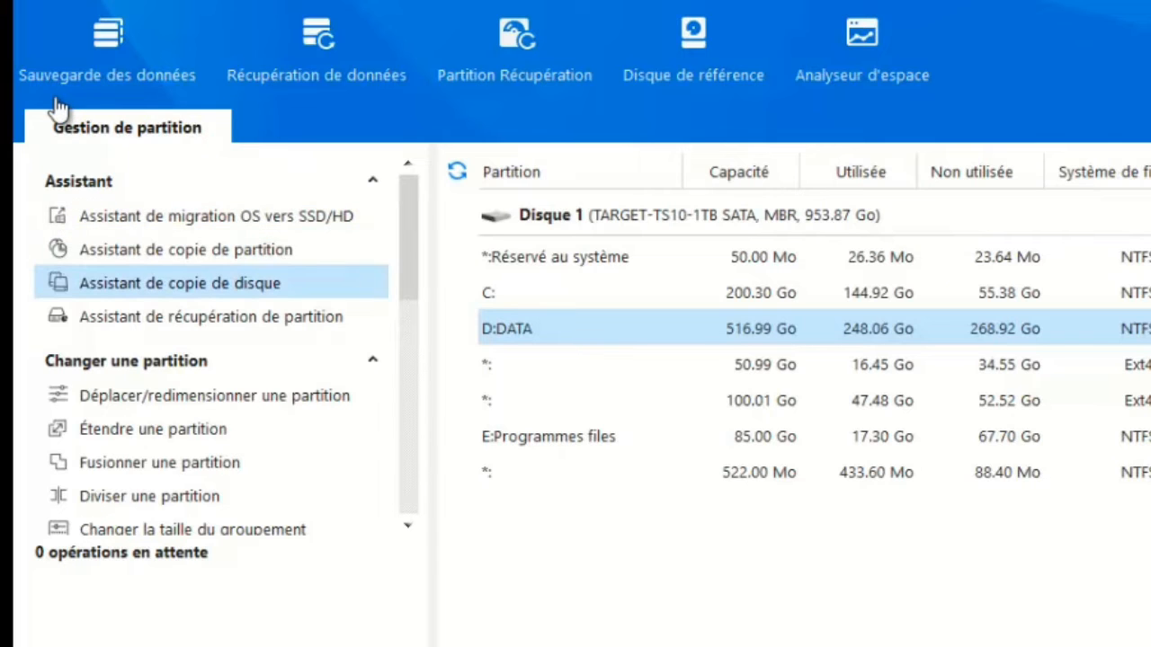
pyautogui.moveTo(409, 237)
pyautogui.mouseDown()
pyautogui.moveTo(409, 387)
pyautogui.moveTo(409, 375)
pyautogui.mouseUp()
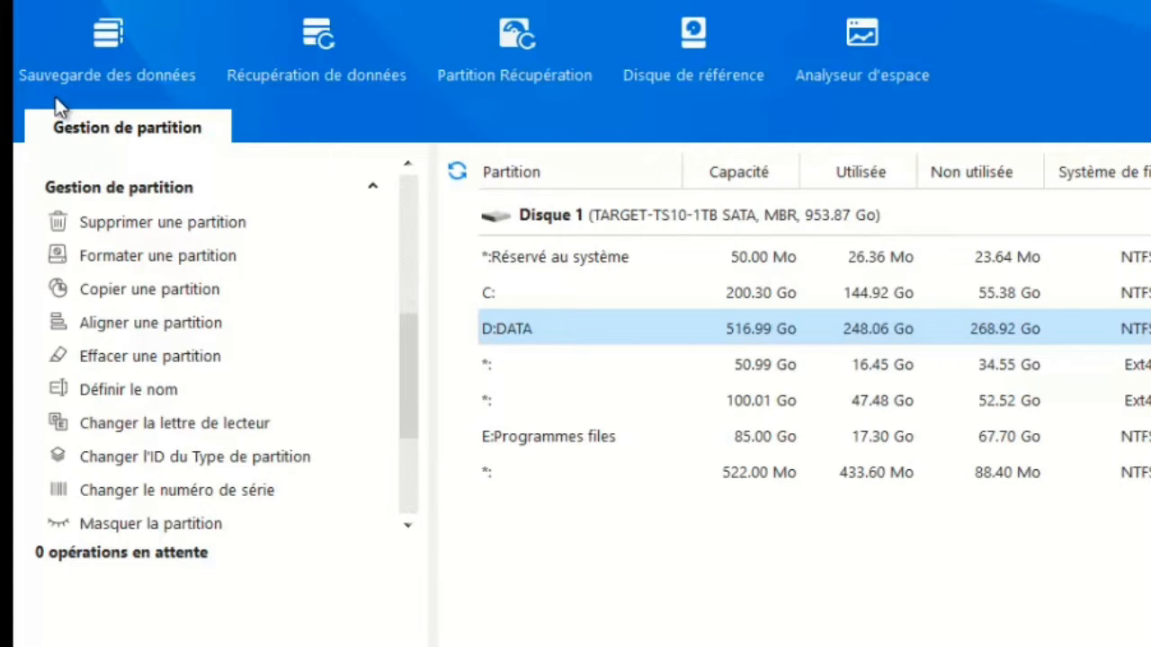
pyautogui.moveTo(410, 376); pyautogui.dragTo(409, 393)
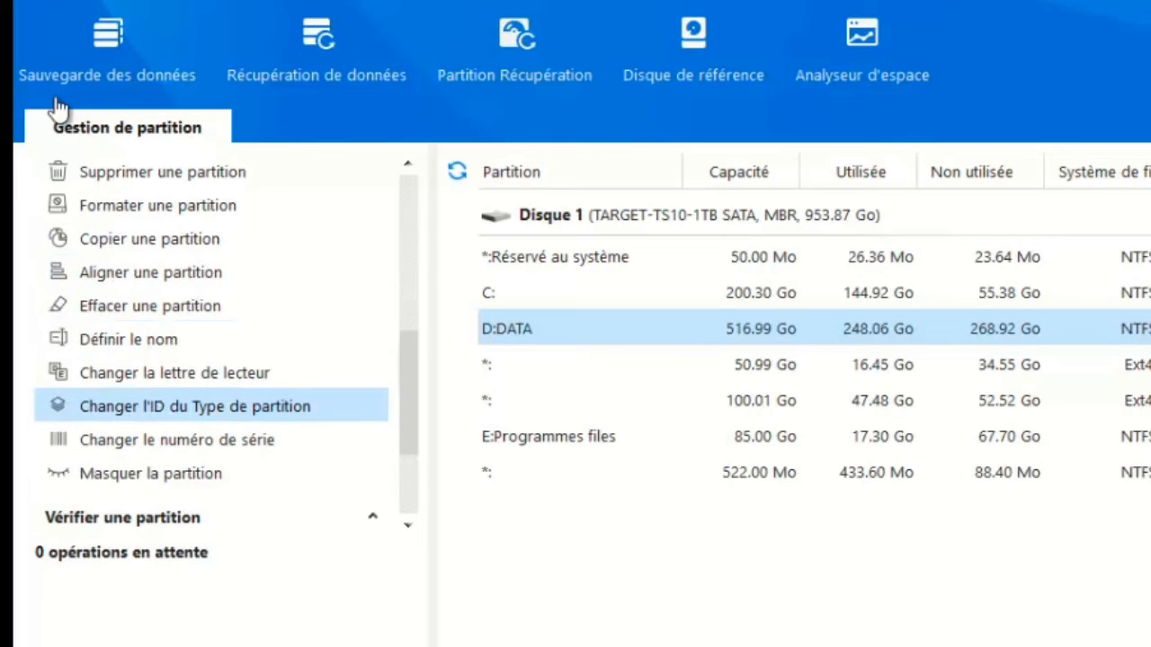
pyautogui.moveTo(408, 393)
pyautogui.mouseDown()
pyautogui.moveTo(409, 451)
pyautogui.moveTo(408, 277)
pyautogui.mouseUp()
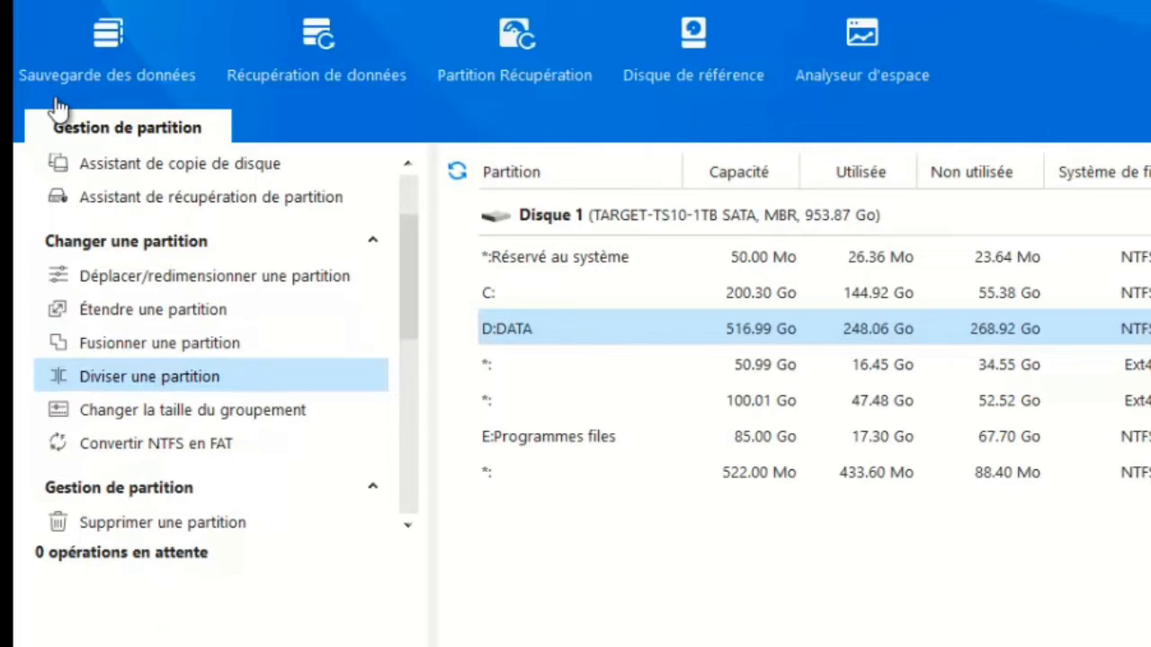
# Split the D:DATA partition, giving the new partition a size of 20 Go, and accept the division.
pyautogui.click(149, 376)
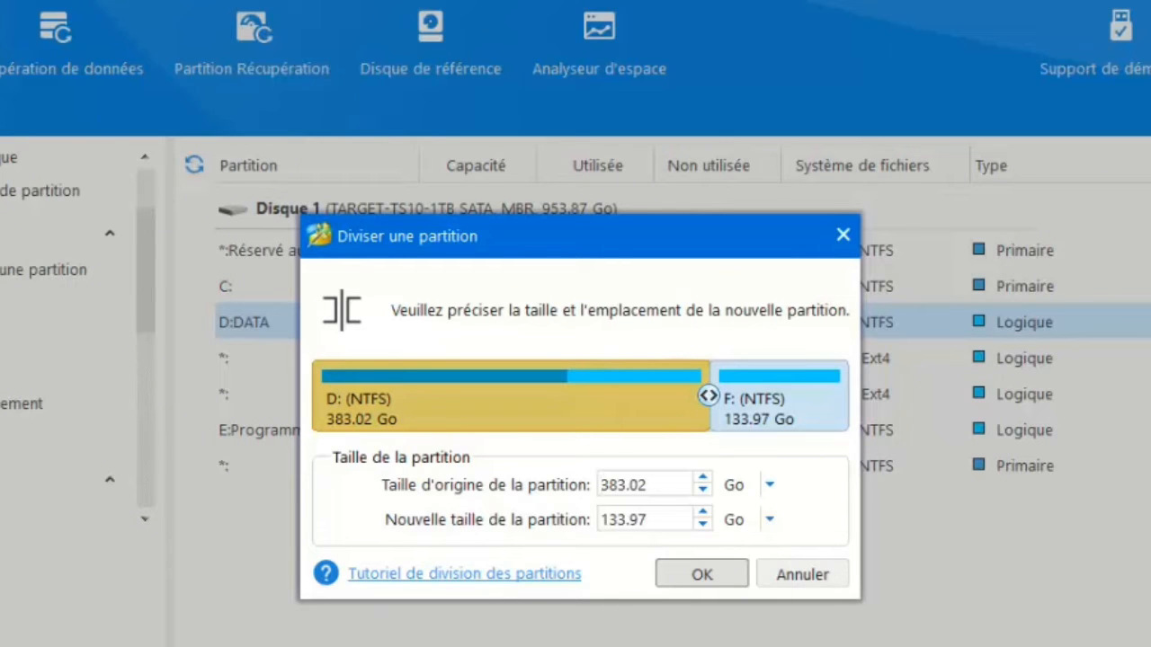
pyautogui.moveTo(709, 397); pyautogui.dragTo(826, 396)
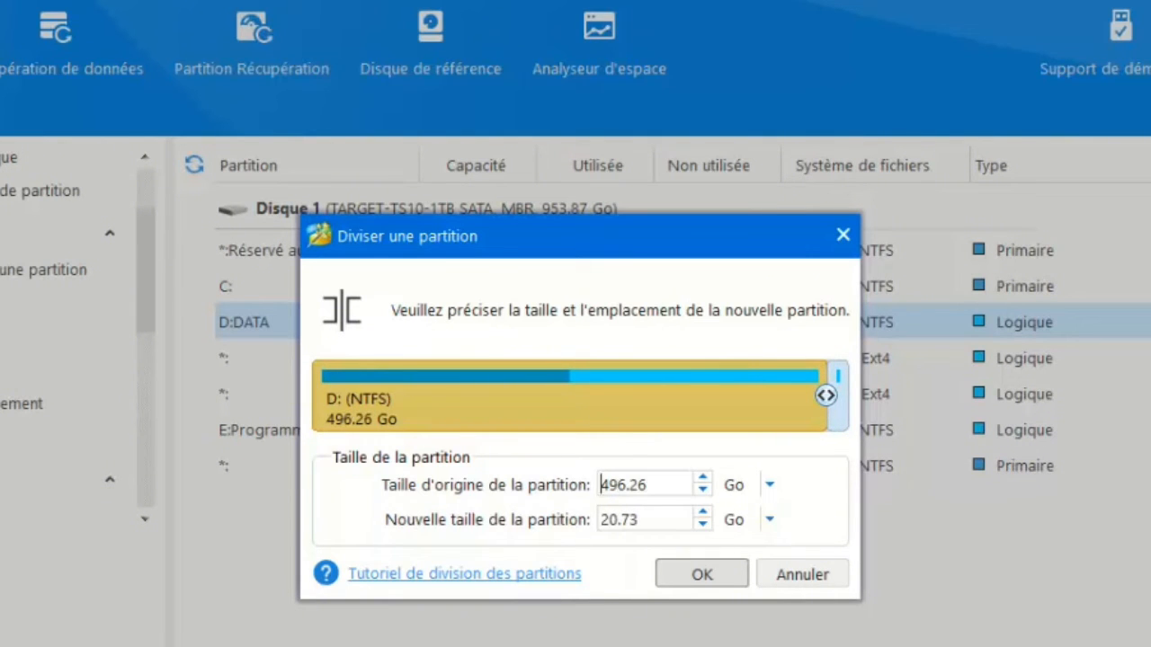
pyautogui.press('Tab')
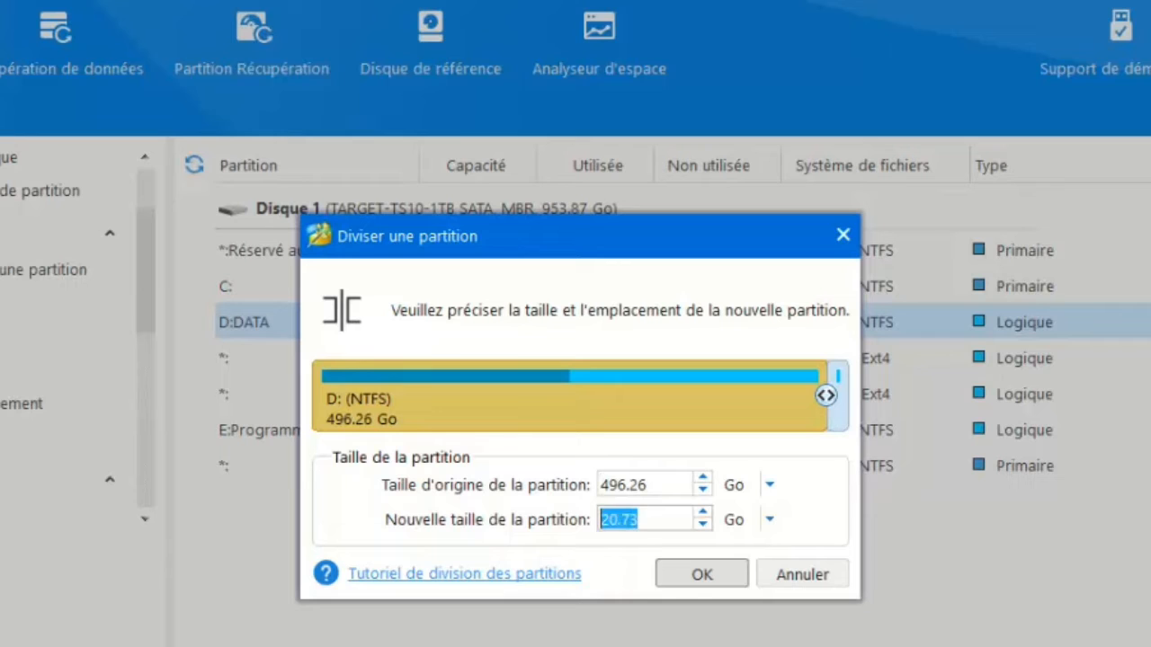
pyautogui.write('20')
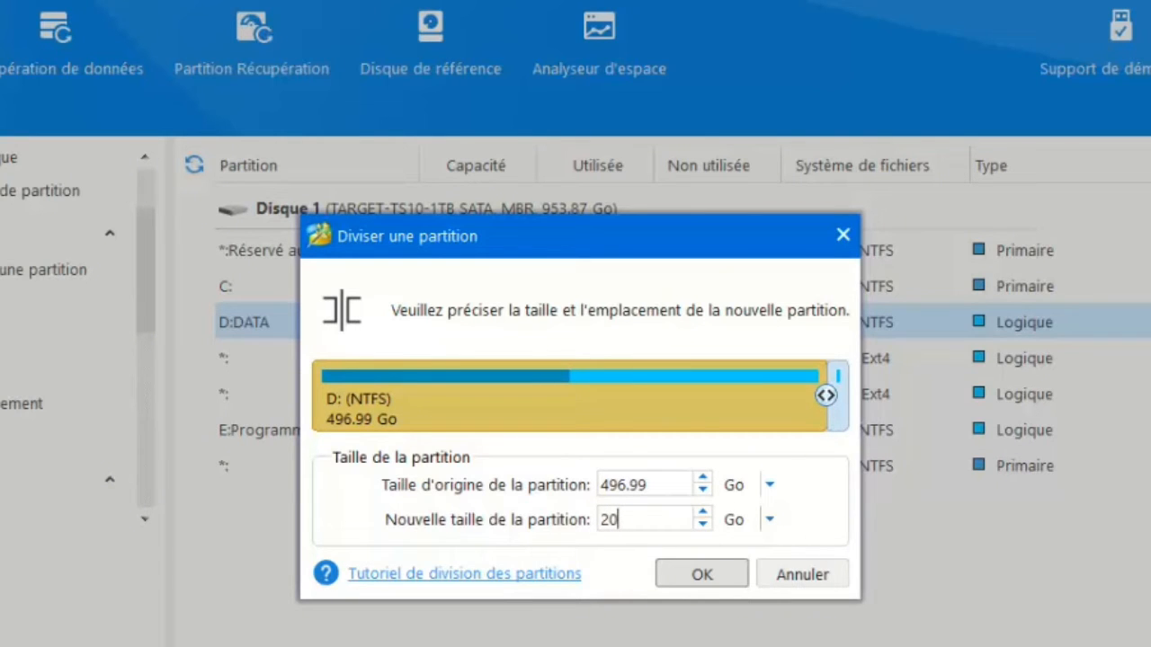
pyautogui.press('Tab')
pyautogui.hotkey('alt', 'Down')
pyautogui.press('Up')
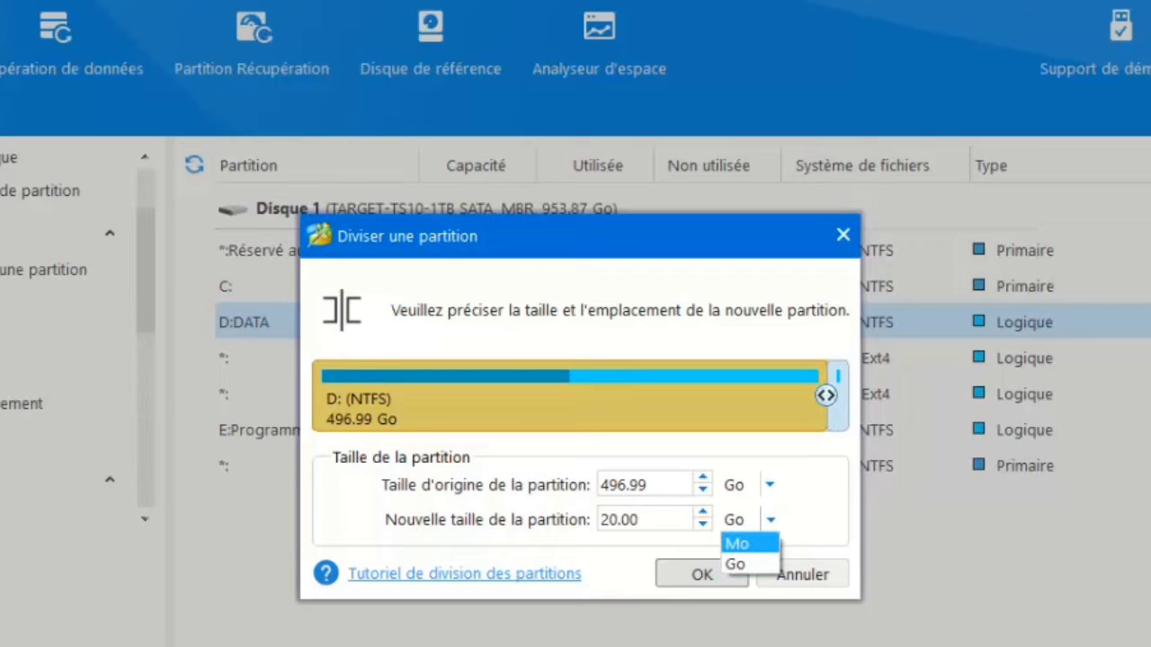
pyautogui.press('Down')
pyautogui.press('Return')
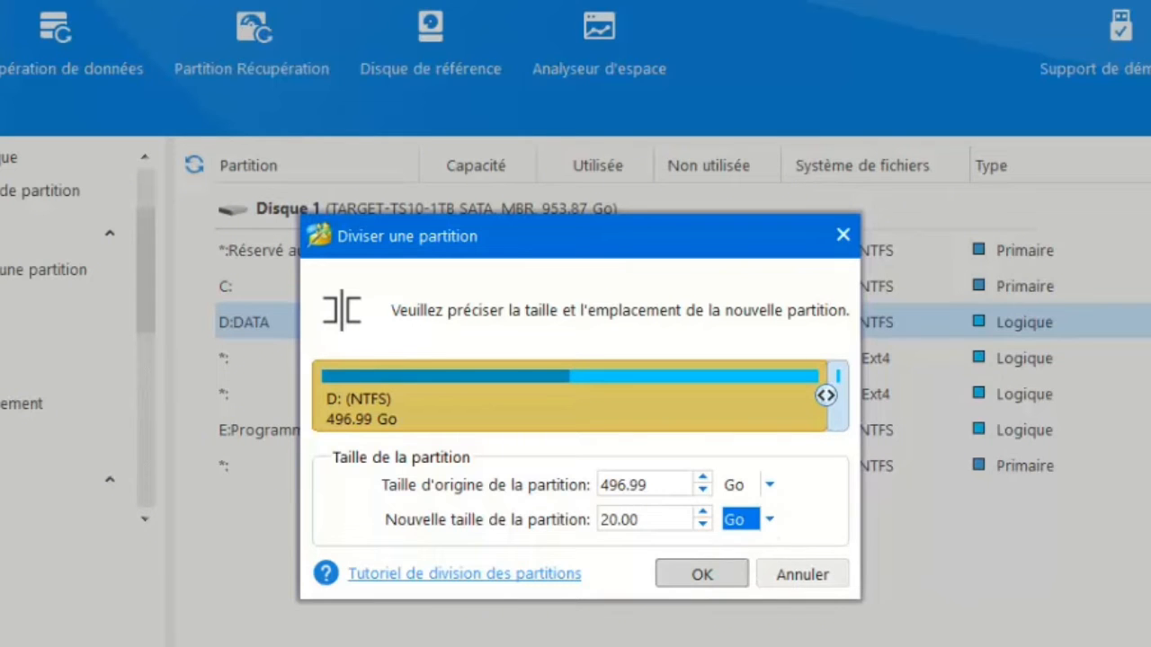
pyautogui.press('Return')
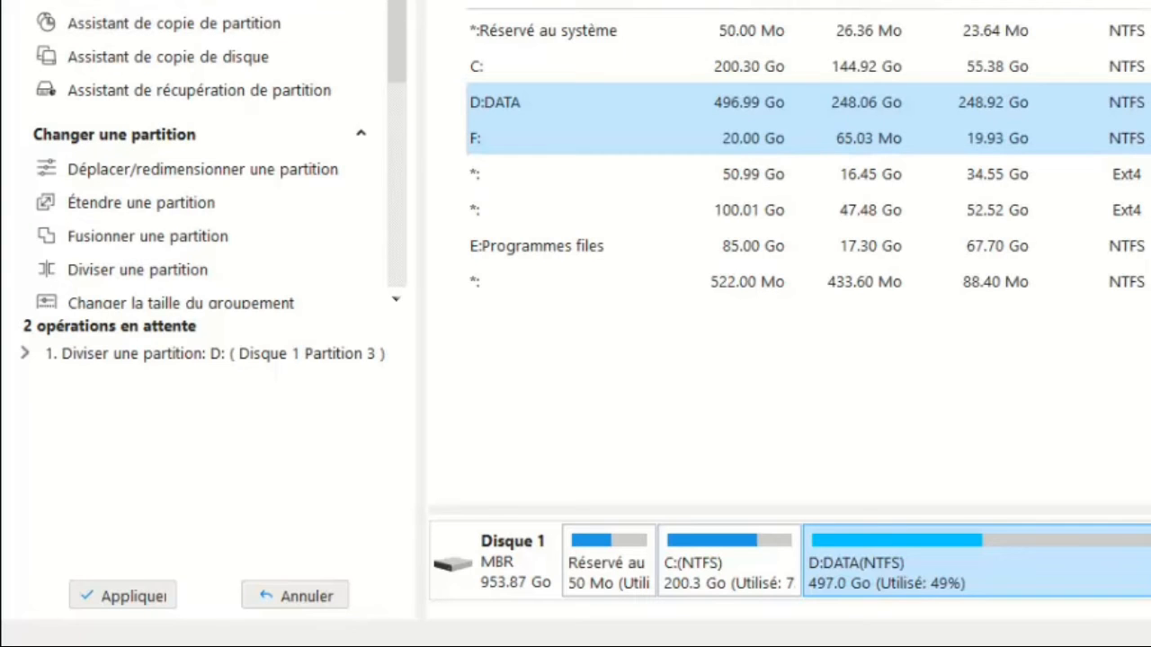
# Apply the pending split of D:DATA to the disk and dismiss the completion notice.
pyautogui.click(754, 139)
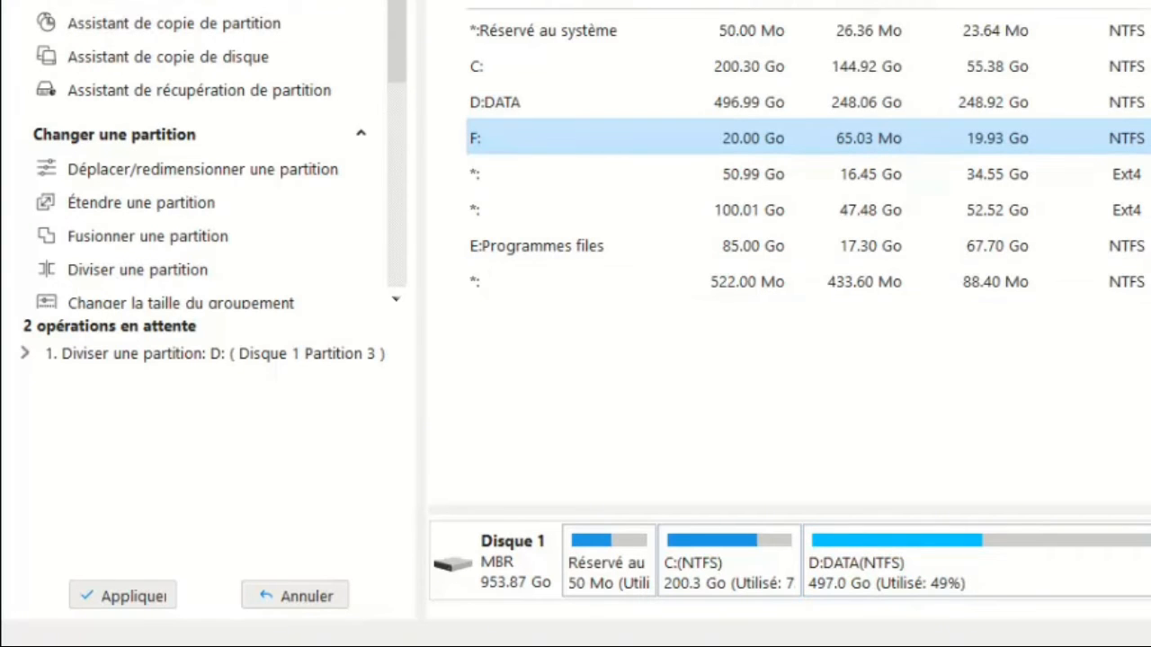
pyautogui.click(126, 596)
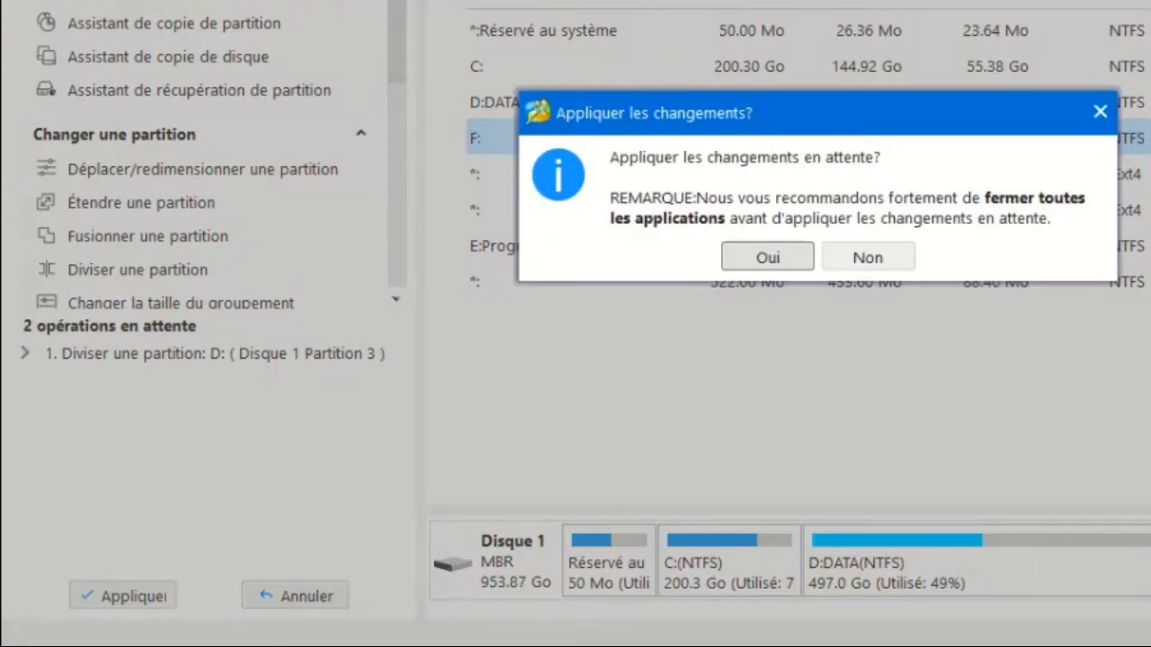
pyautogui.click(768, 257)
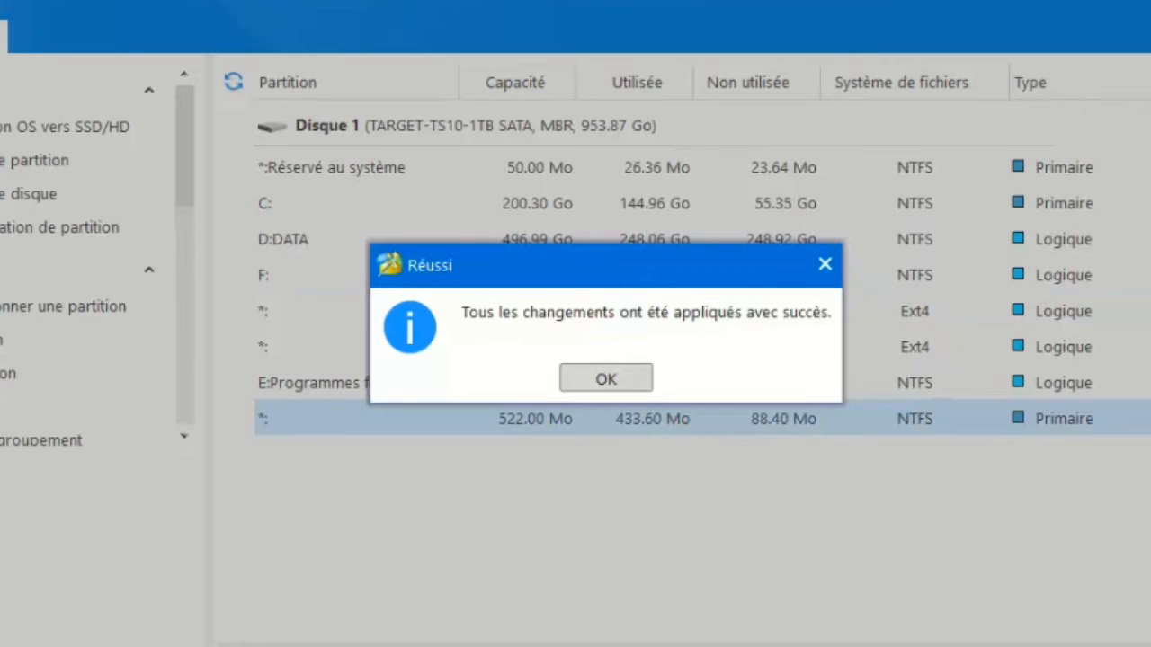
pyautogui.press('Return')
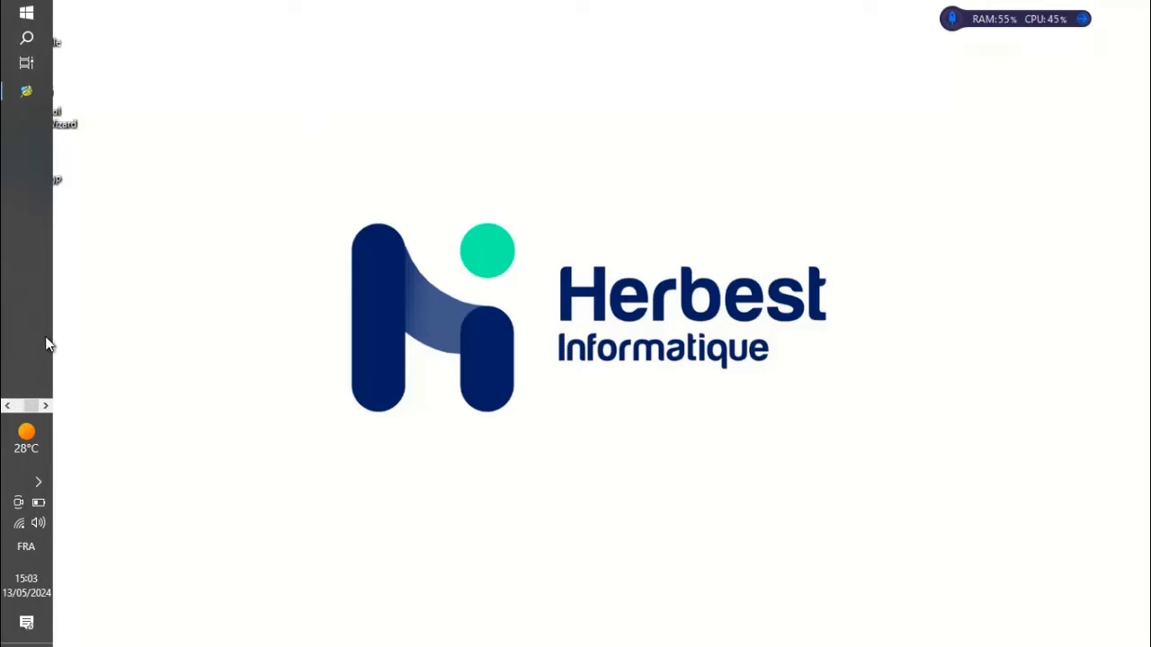
# Switch to File Explorer and check the drives under Ce PC for the new F: partition.
pyautogui.click(8, 405)
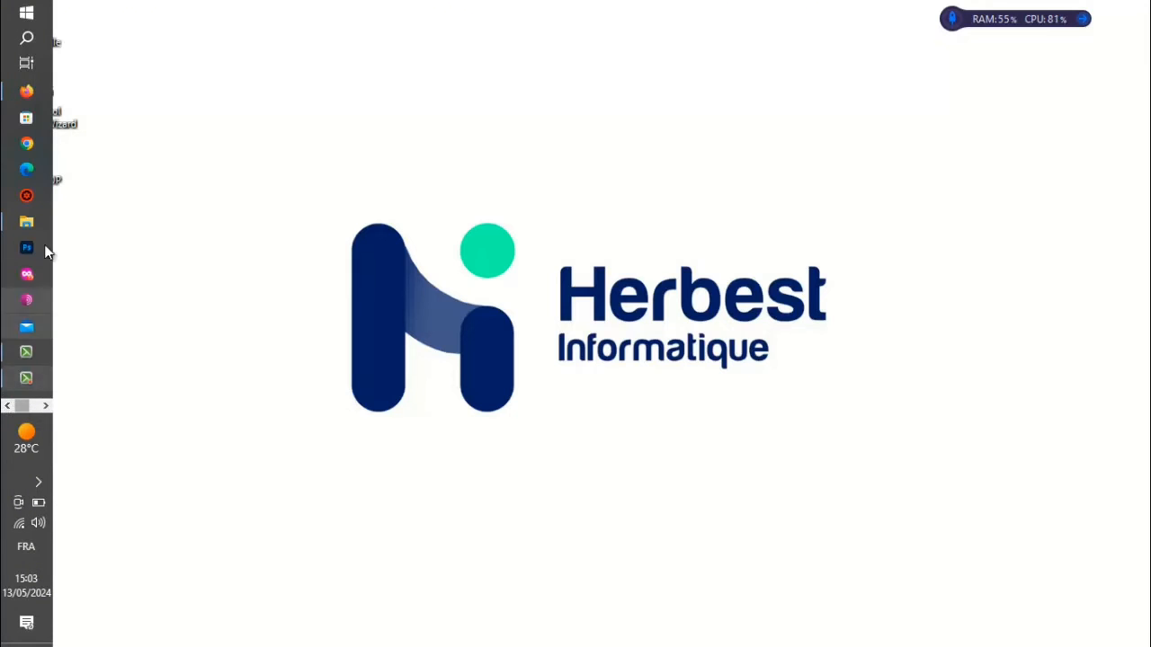
pyautogui.click(40, 225)
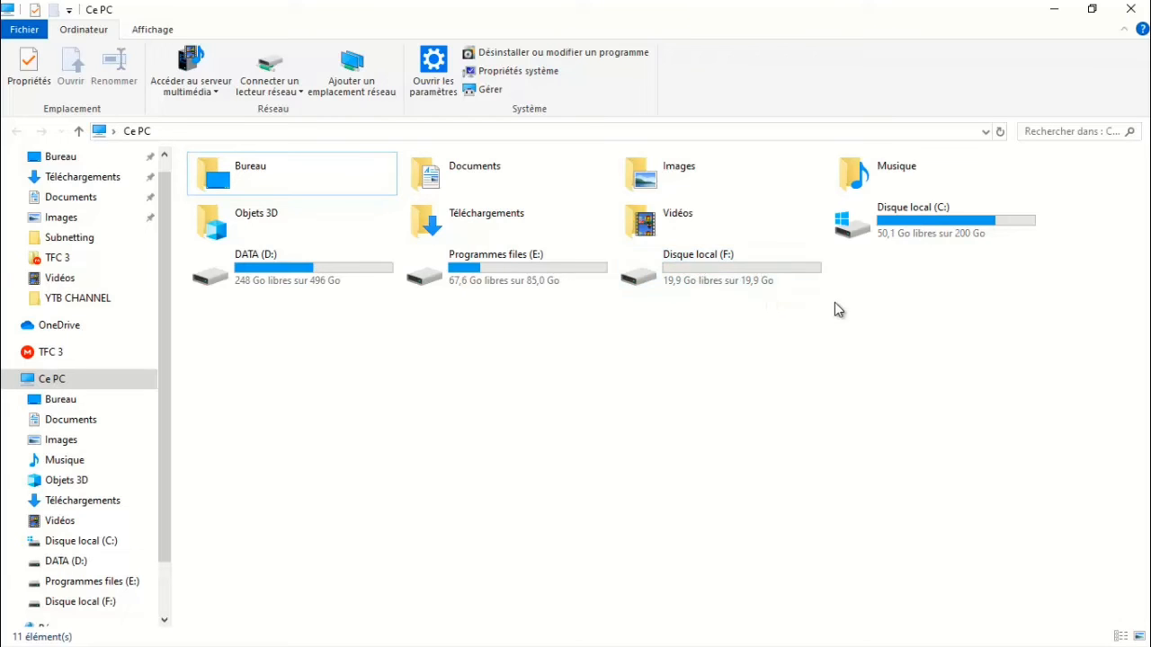
pyautogui.click(764, 288)
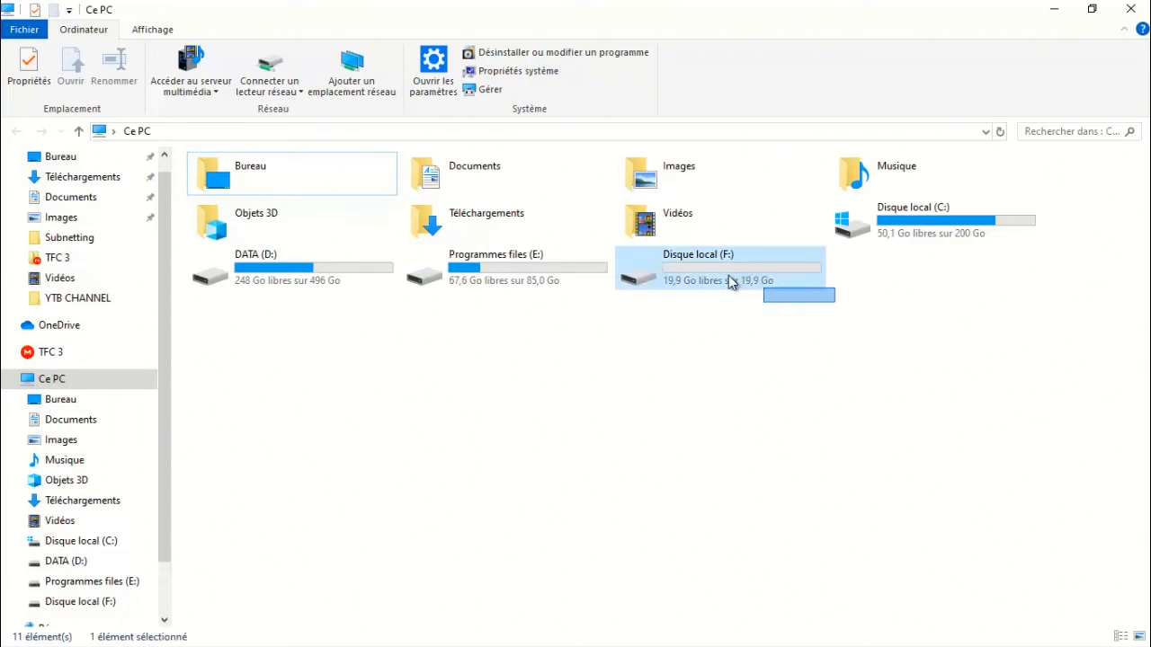
pyautogui.click(786, 345)
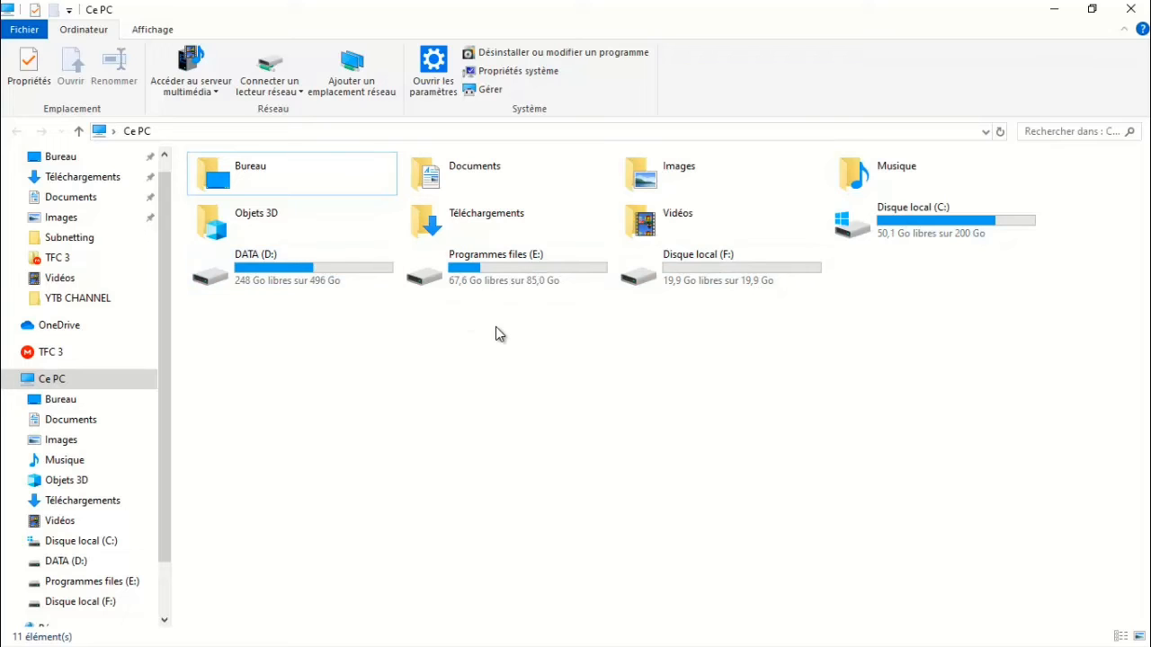
# Return to MiniTool Partition Wizard and queue the deletion of the F: partition.
pyautogui.hotkey('alt', 'Tab')
pyautogui.press('Tab')
pyautogui.press('Tab')
pyautogui.press('Tab')
pyautogui.press('Tab')
pyautogui.press('Tab')
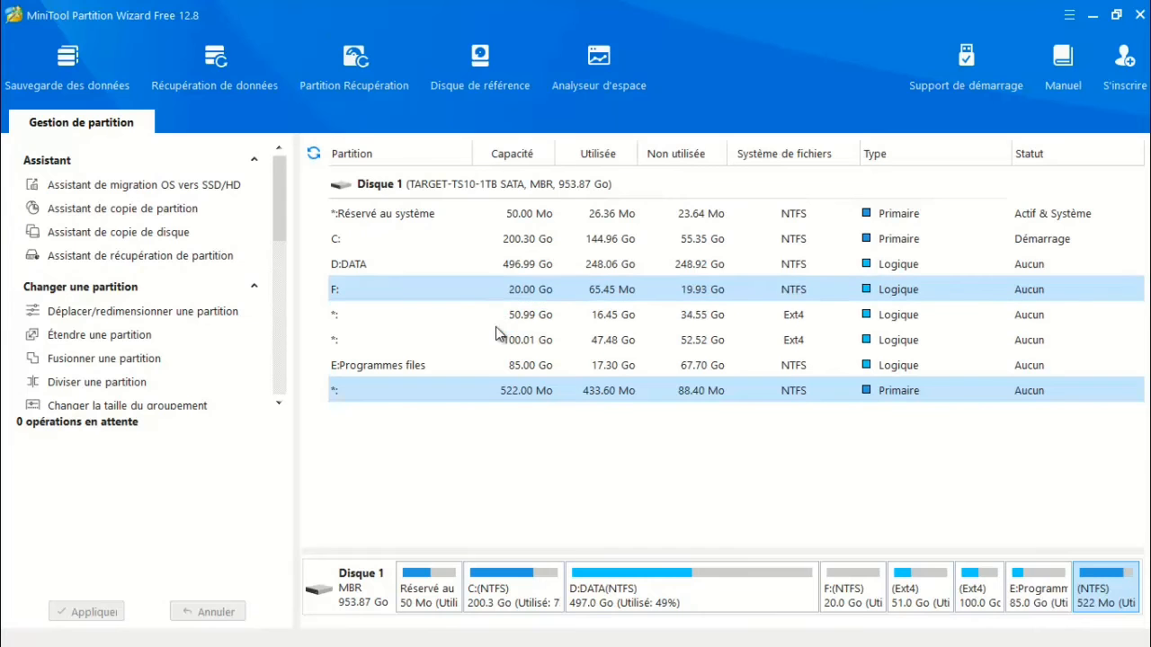
pyautogui.click(496, 290)
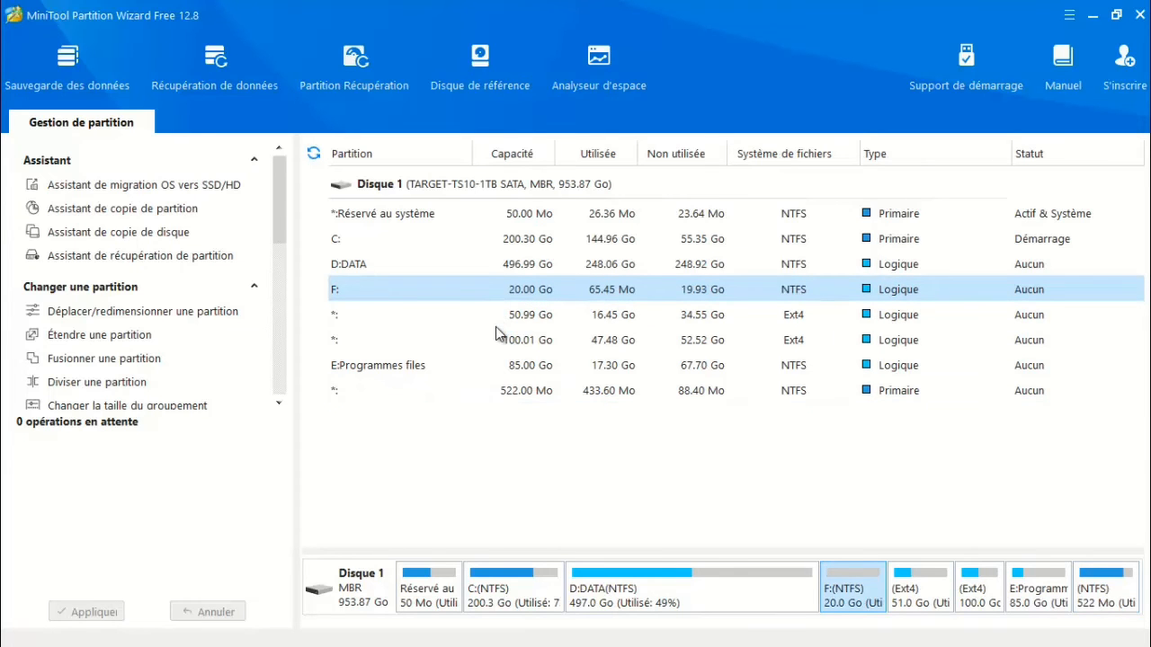
pyautogui.rightClick(555, 289)
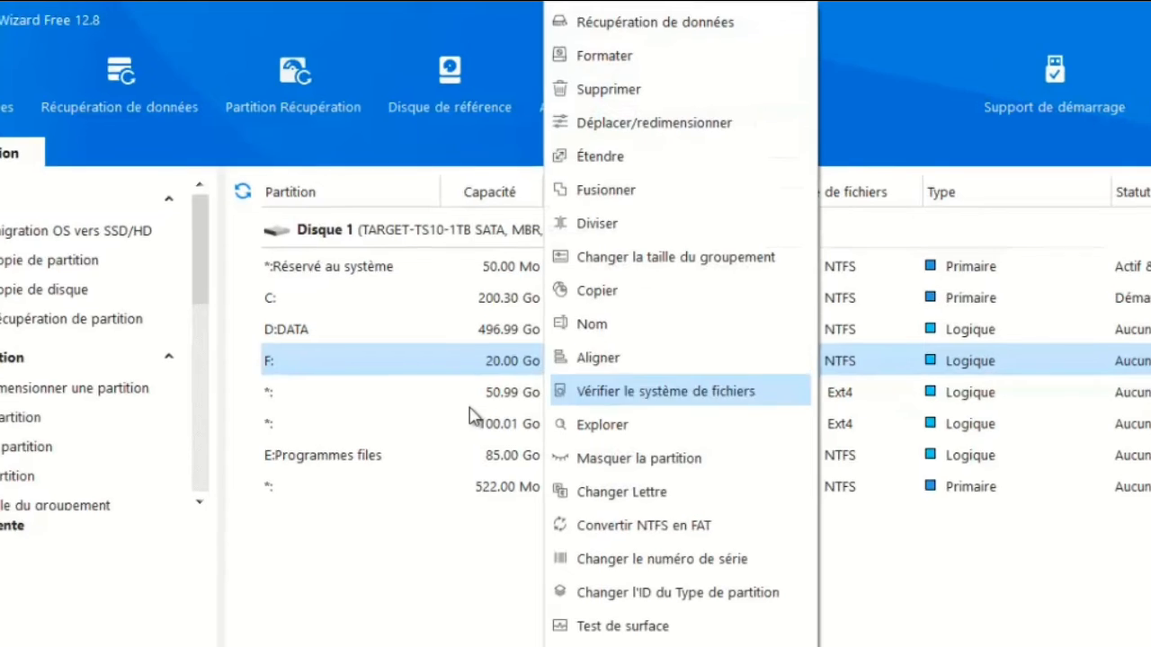
pyautogui.click(609, 99)
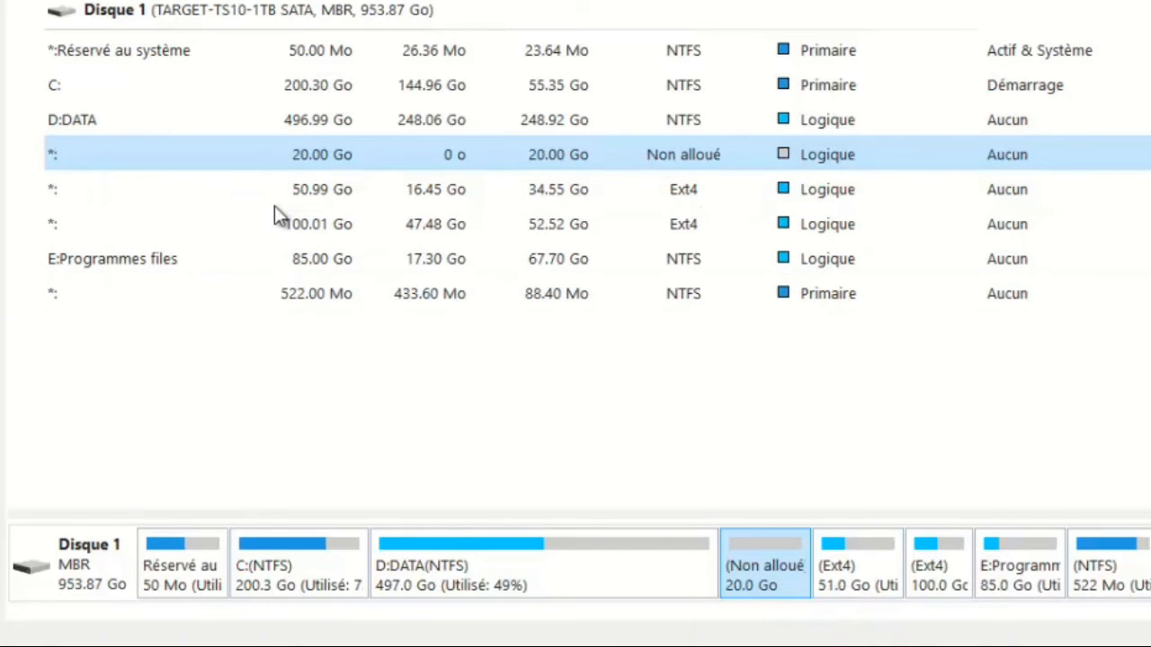
# Start extending the D:DATA partition, taking the free space from the 20.00 Go unallocated area.
pyautogui.press('Up')
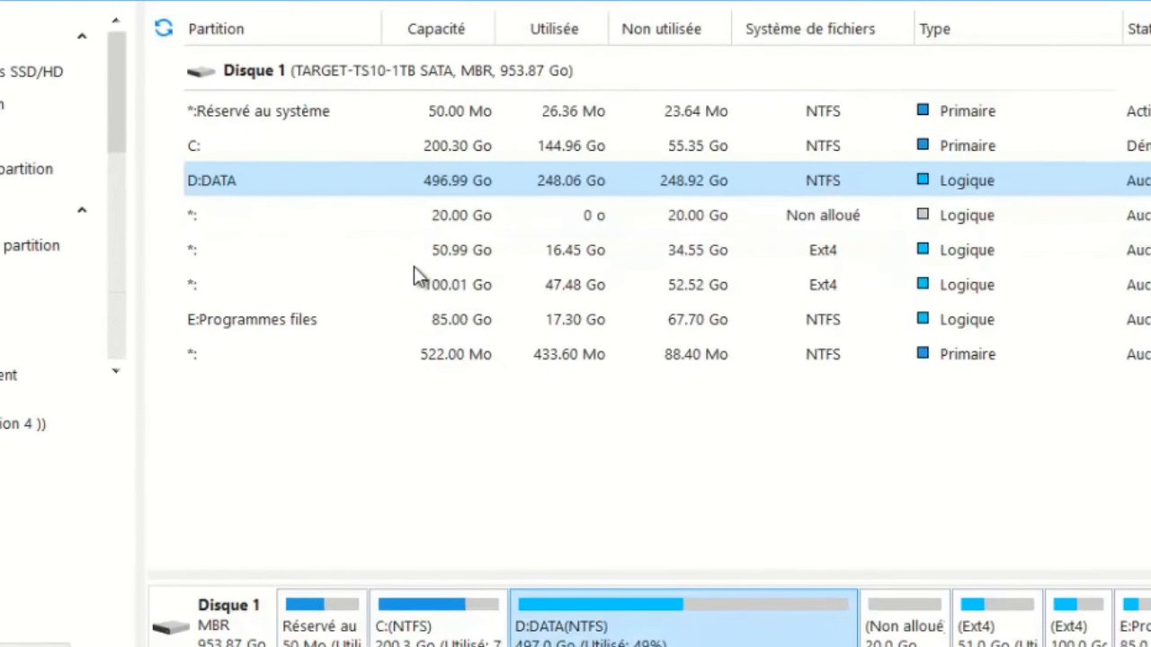
pyautogui.rightClick(463, 181)
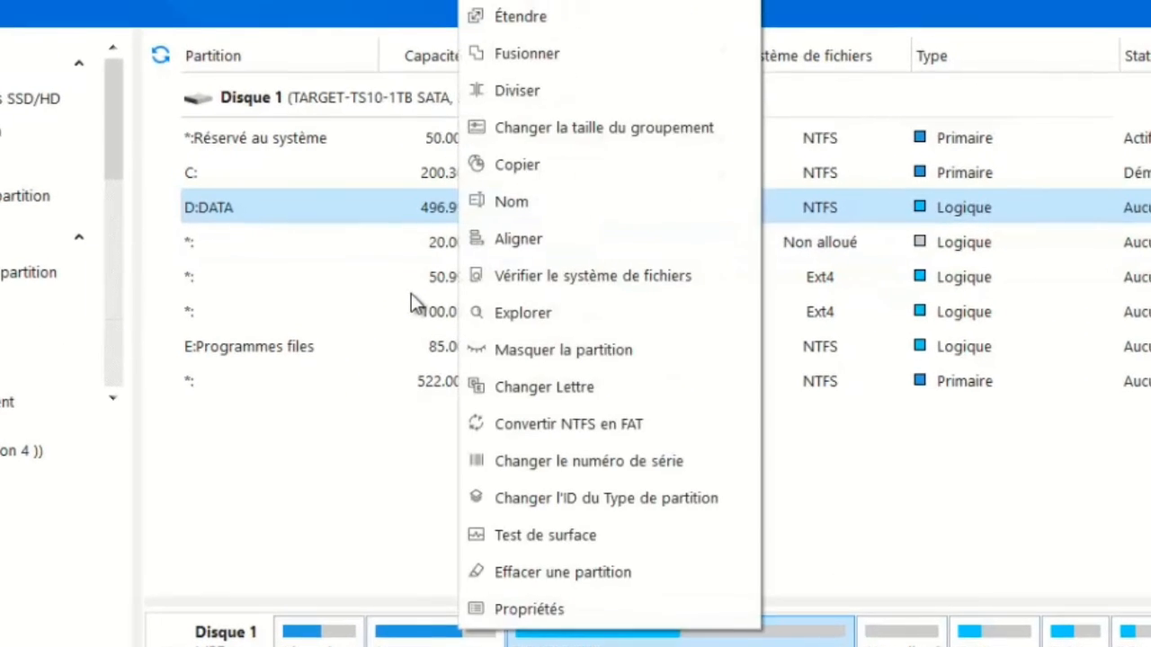
pyautogui.press('Return')
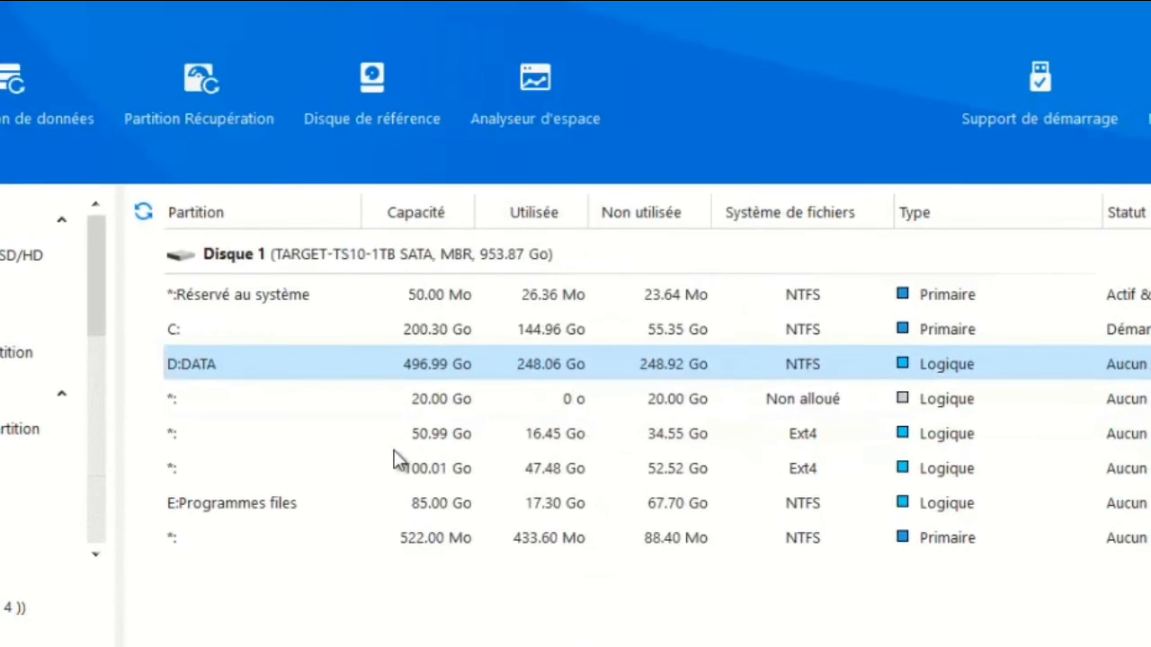
pyautogui.click(396, 413)
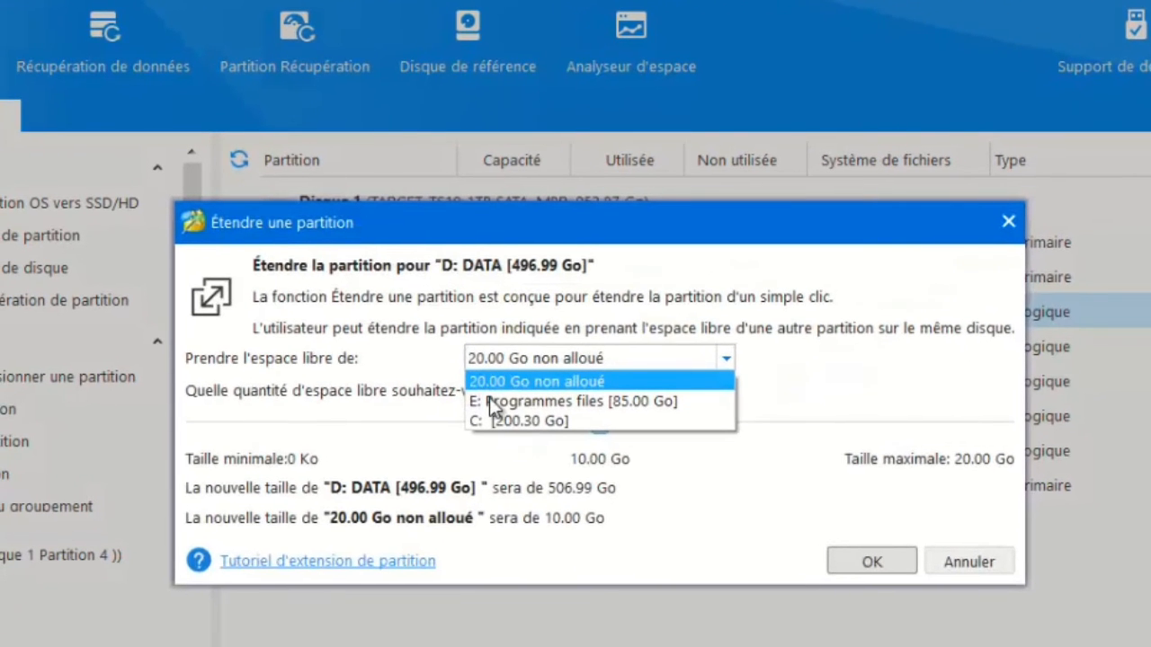
pyautogui.press('Return')
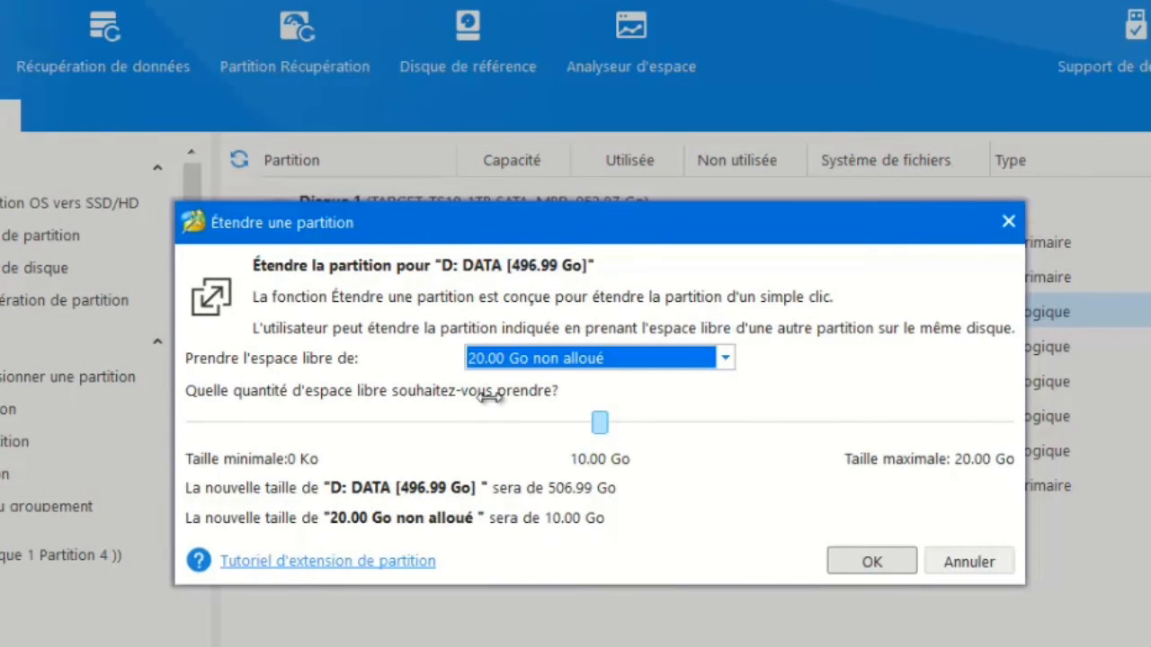
# Set the amount of free space to take for D:DATA to the full 20.00 Go and accept the extension.
pyautogui.press('Tab')
pyautogui.press('Right')
pyautogui.press('Right')
pyautogui.press('Right')
pyautogui.press('Right')
pyautogui.press('Right')
pyautogui.press('Right')
pyautogui.press('Right')
pyautogui.press('Right')
pyautogui.press('Right')
pyautogui.press('Right')
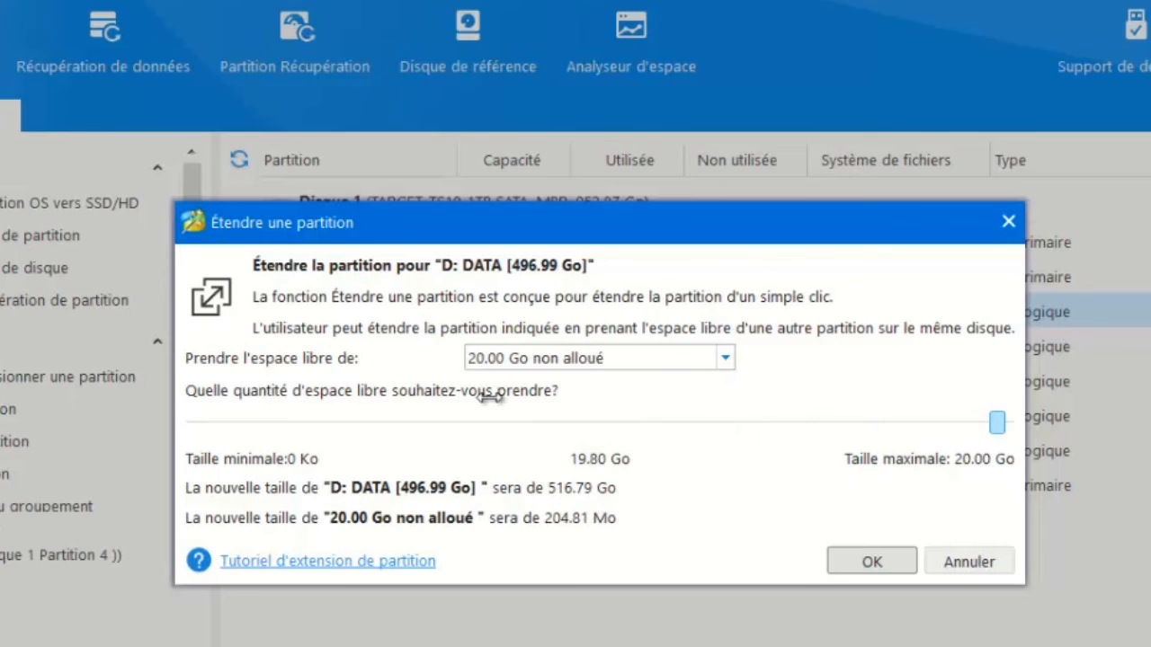
pyautogui.press('Right')
pyautogui.press('Tab')
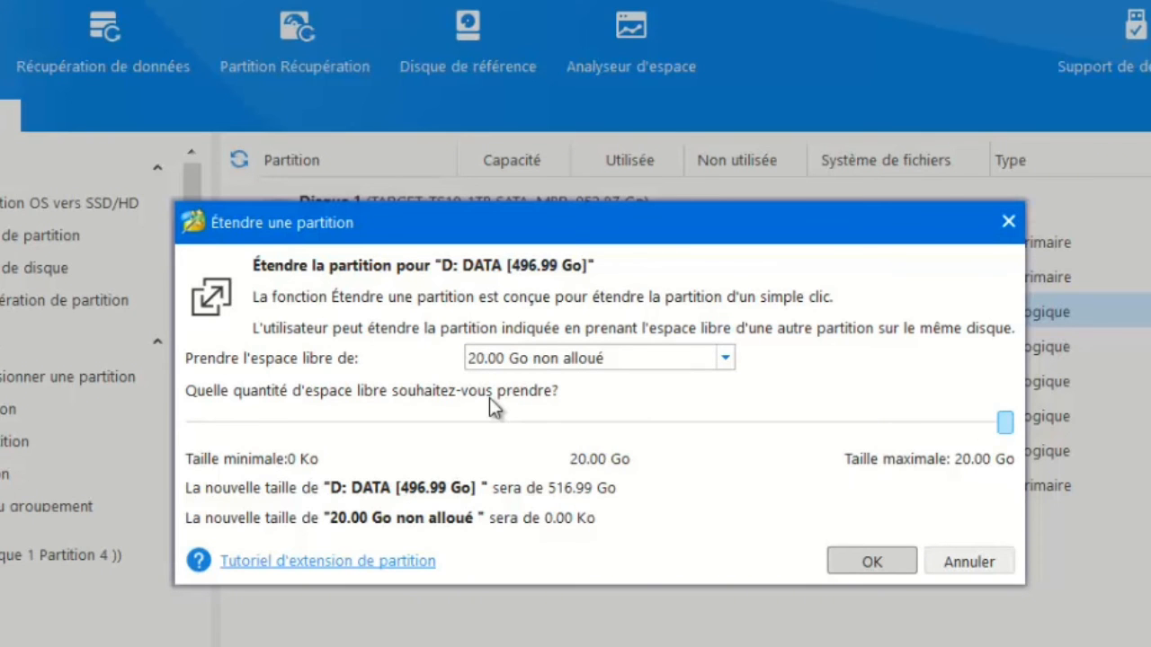
pyautogui.press('Return')
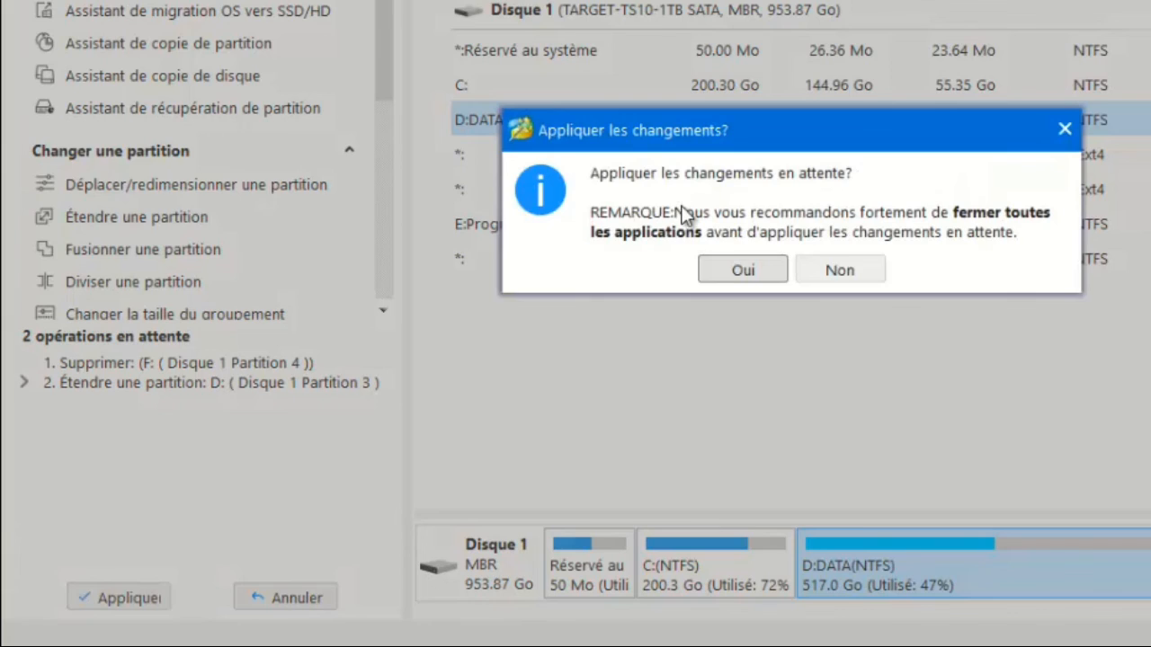
# Apply the pending deletion of F: and extension of D: to the disk and dismiss the completion notice.
pyautogui.press('Return')
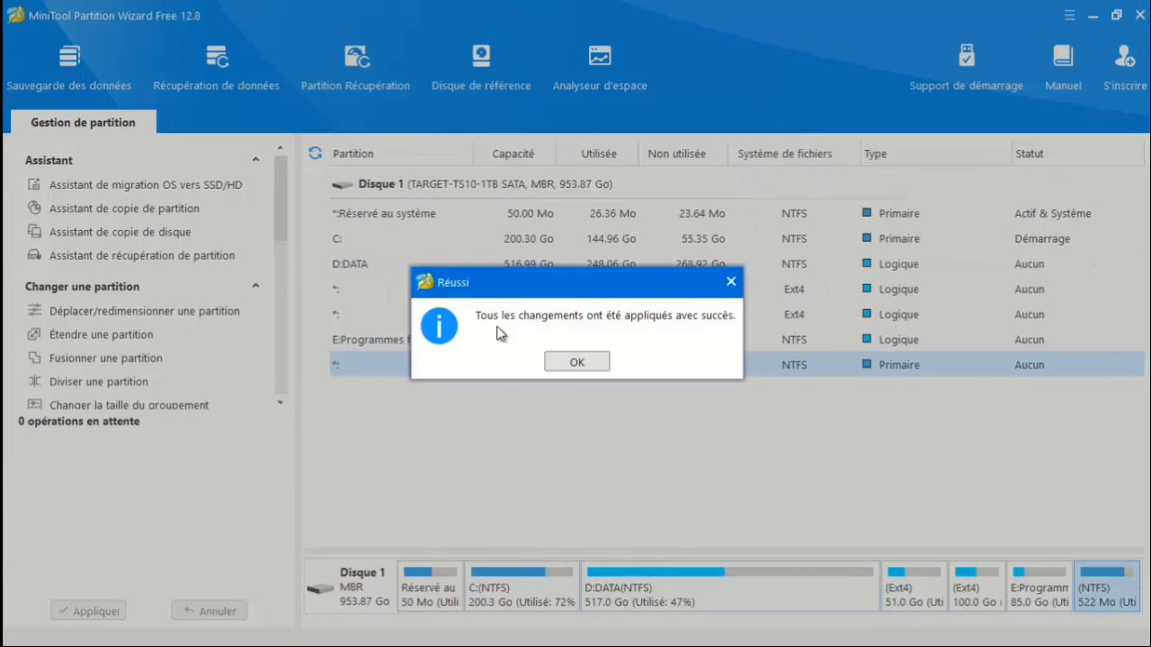
pyautogui.press('Return')
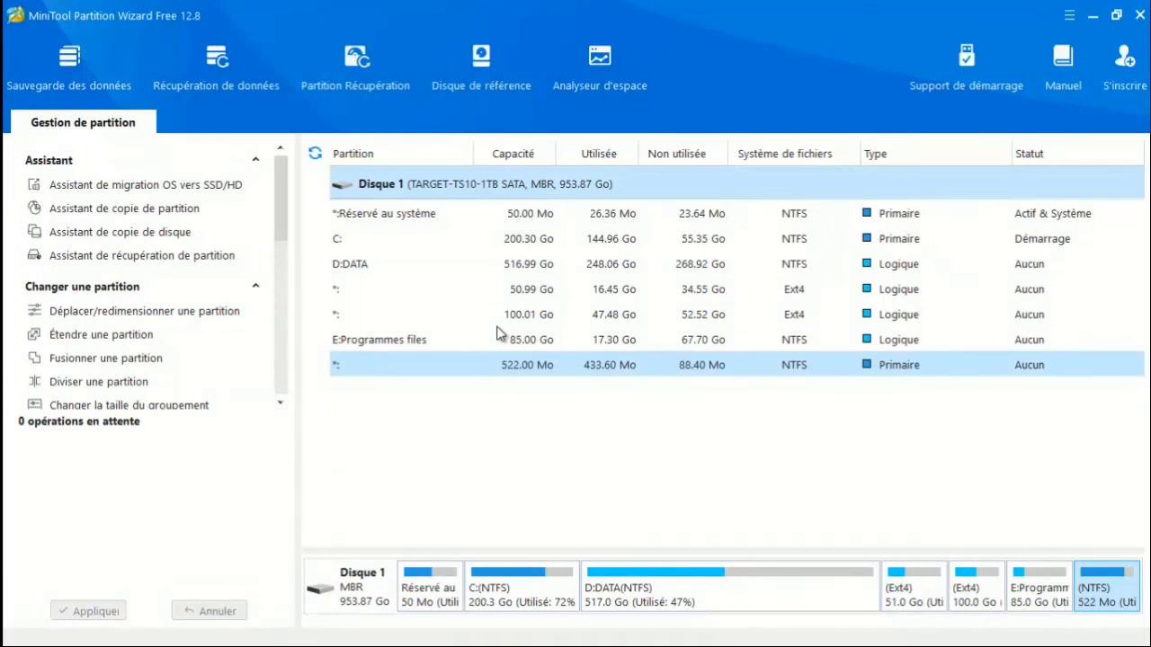
# Switch to File Explorer, refresh Ce PC to check the drives and the size of DATA (D:), and close the window.
pyautogui.hotkey('alt', 'Tab')
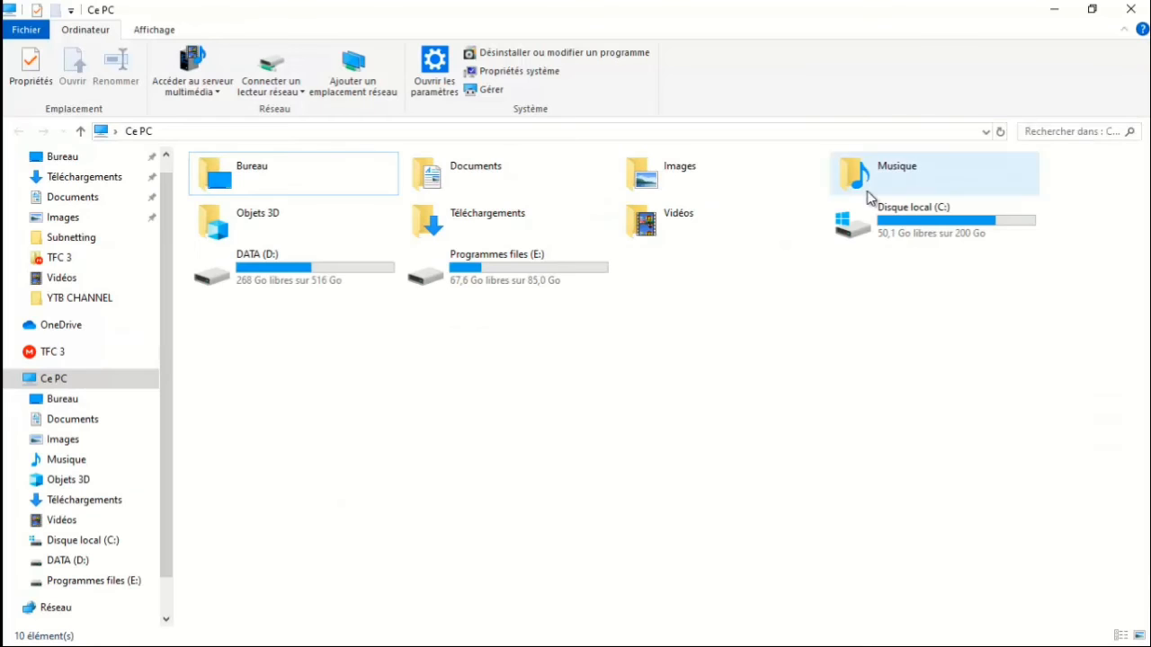
pyautogui.rightClick(640, 314)
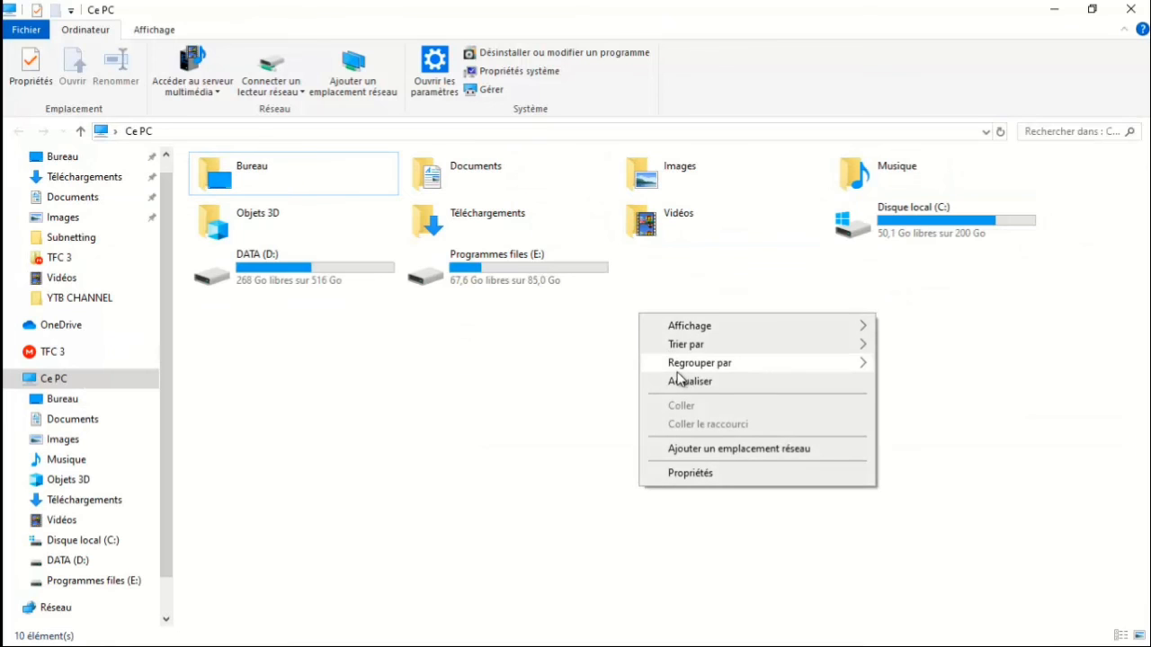
pyautogui.click(637, 378)
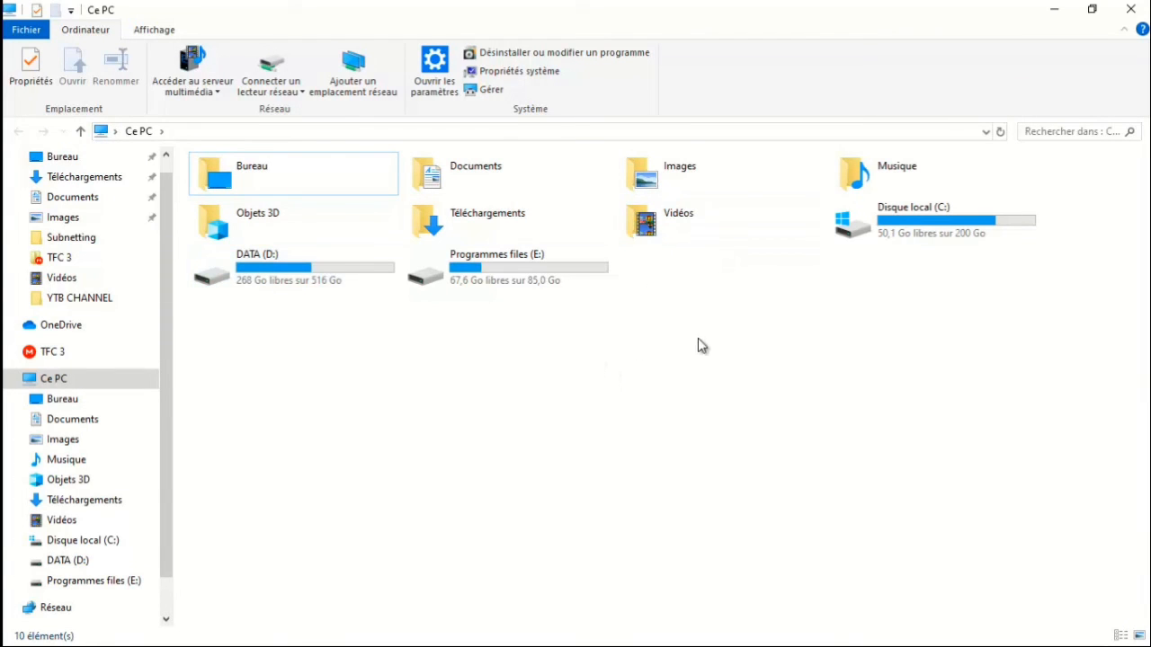
pyautogui.click(1144, 5)
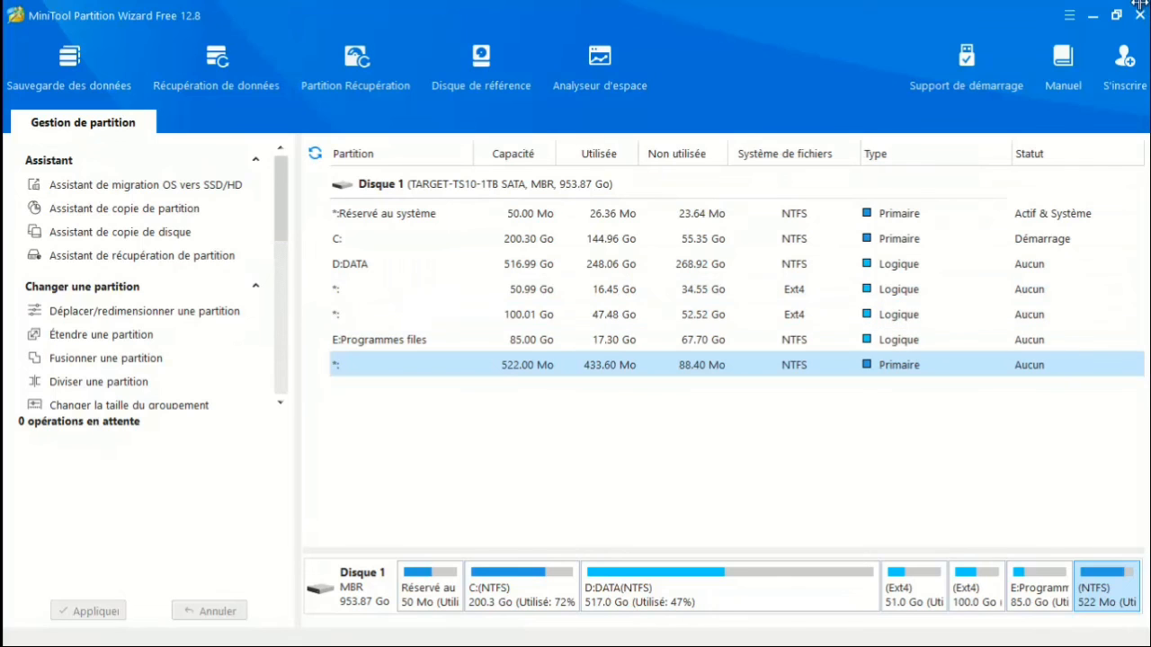
pyautogui.moveTo(280, 198)
pyautogui.mouseDown()
pyautogui.moveTo(281, 312)
pyautogui.moveTo(280, 198)
pyautogui.mouseUp()
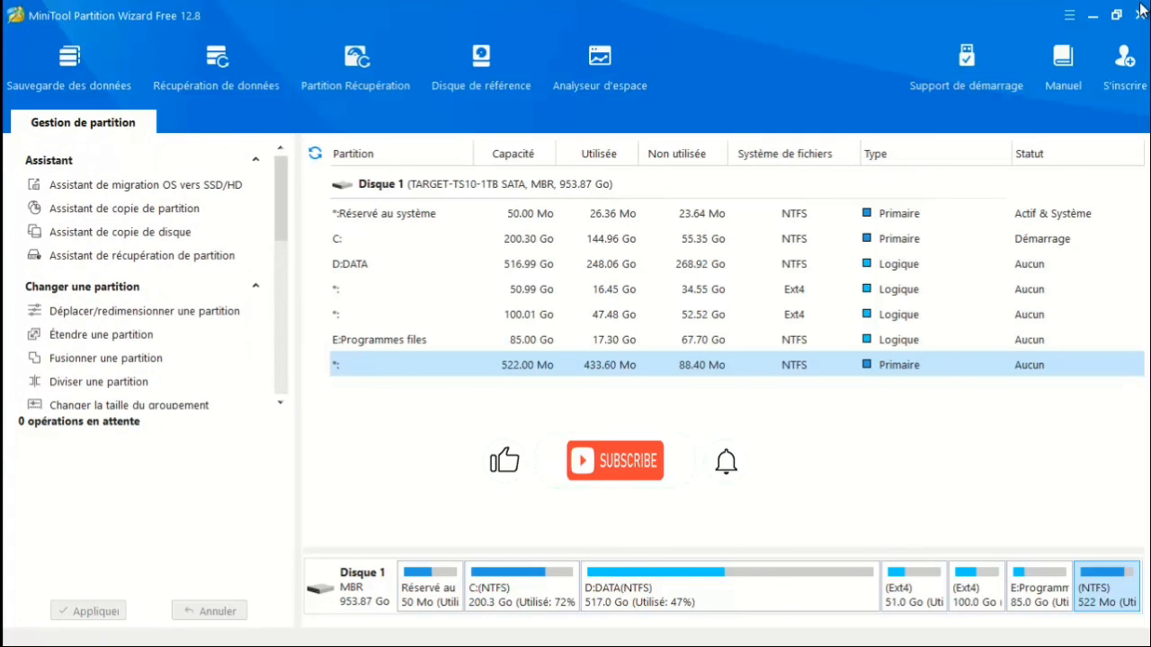